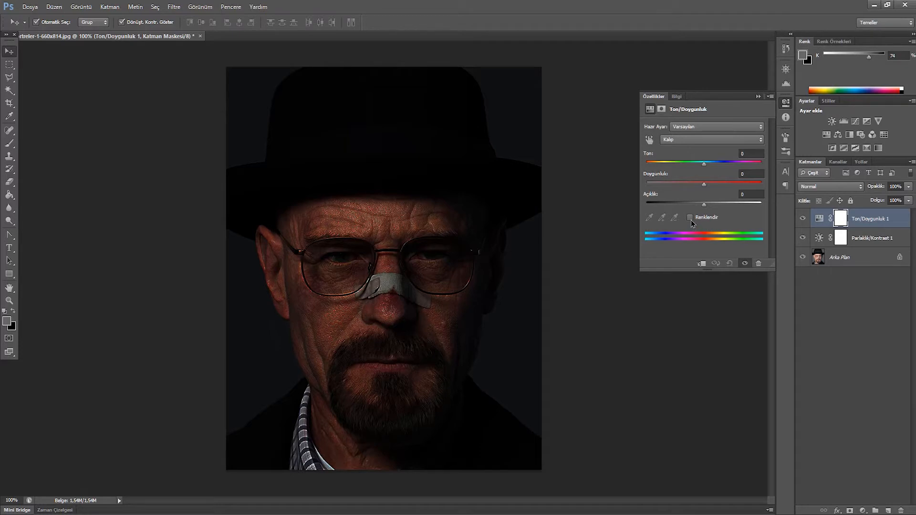
Colorize the Hue/Saturation adjustment with Hue 186 and Saturation 31 for a dark blue-teal tint.
click(689, 218)
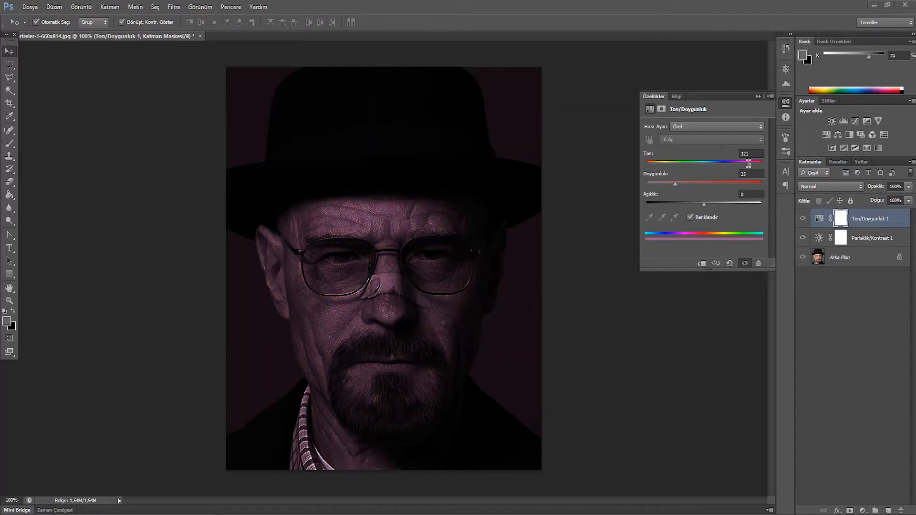
drag(749, 162, 683, 187)
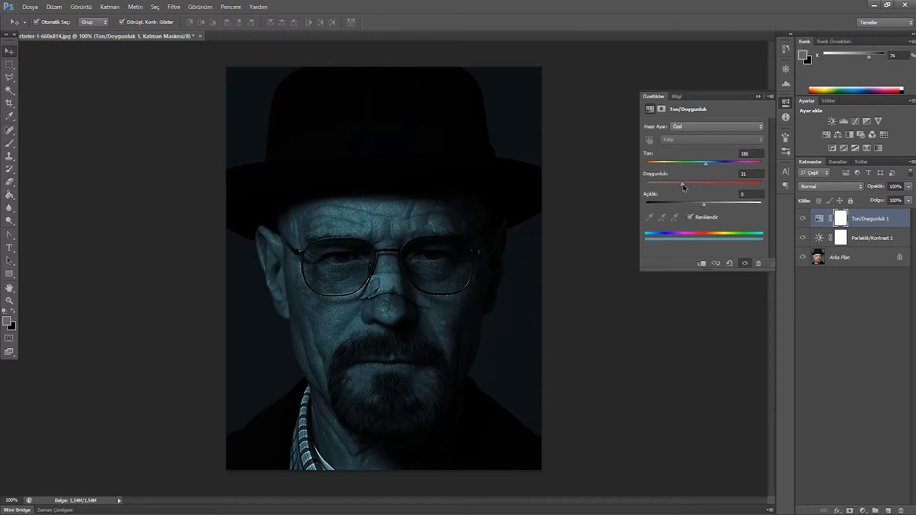
click(757, 97)
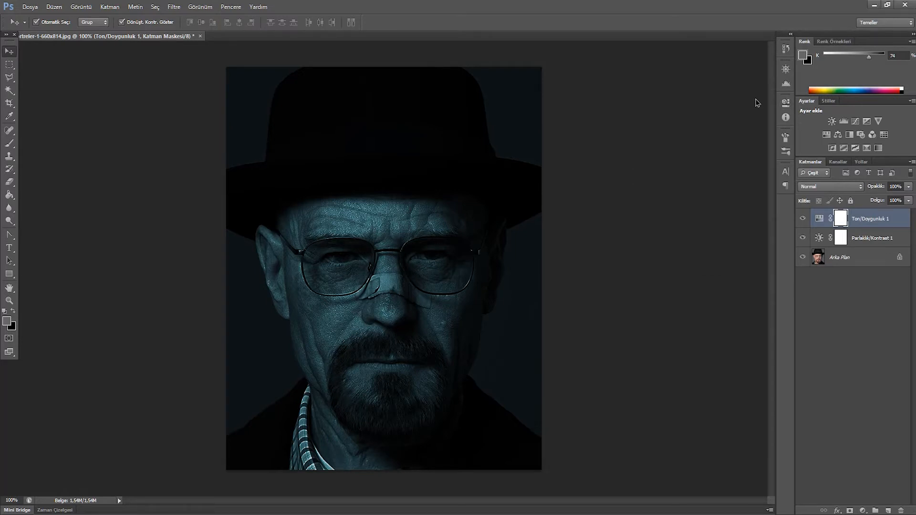
Add a Levels adjustment layer with the output white level at 167 and midtones at 0.70.
click(862, 510)
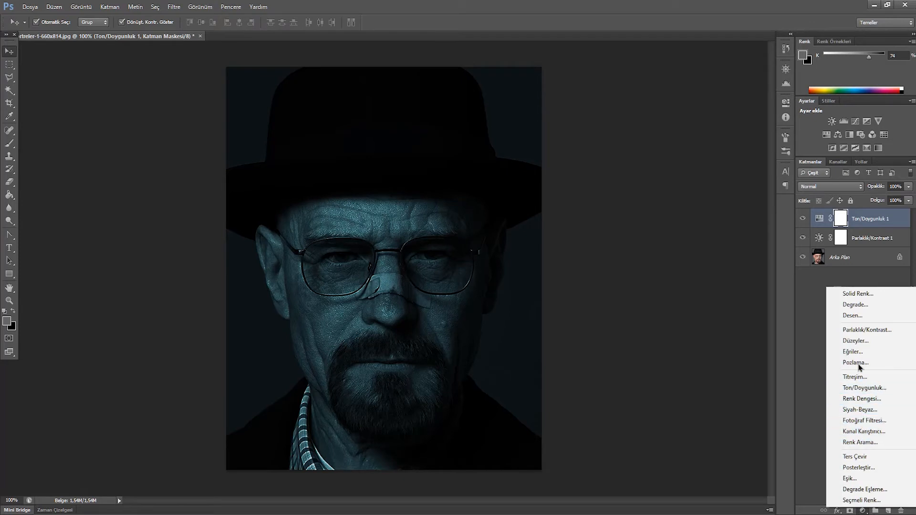
click(858, 341)
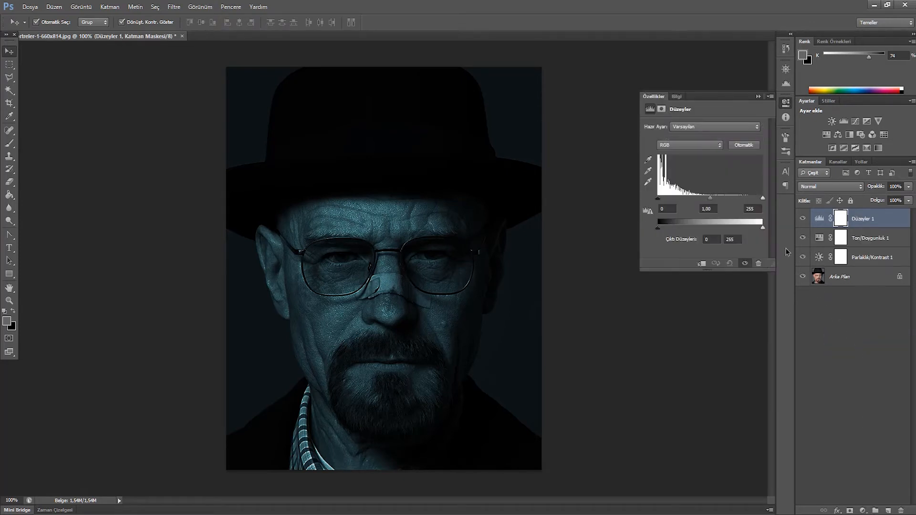
drag(763, 233, 730, 232)
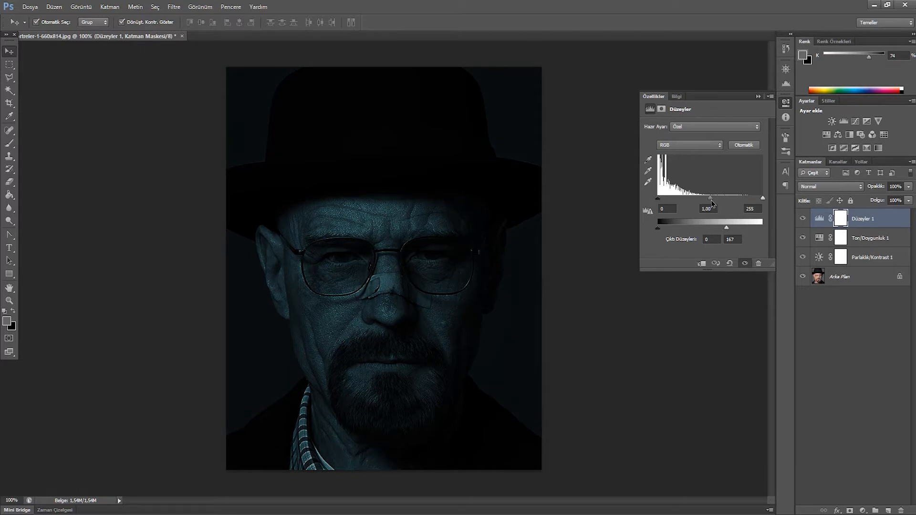
drag(711, 202, 723, 202)
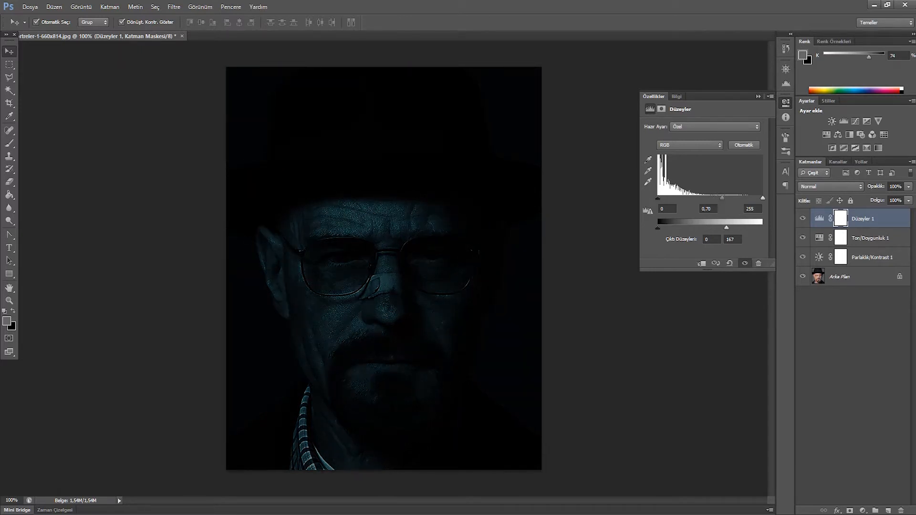
click(758, 96)
Reopen the Levels adjustment and set its input white level to 217.
double_click(820, 219)
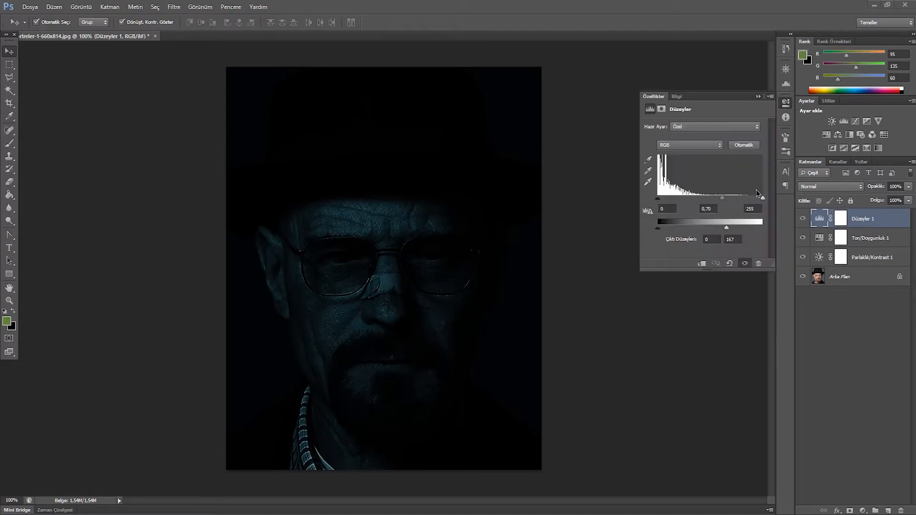
drag(764, 201, 750, 203)
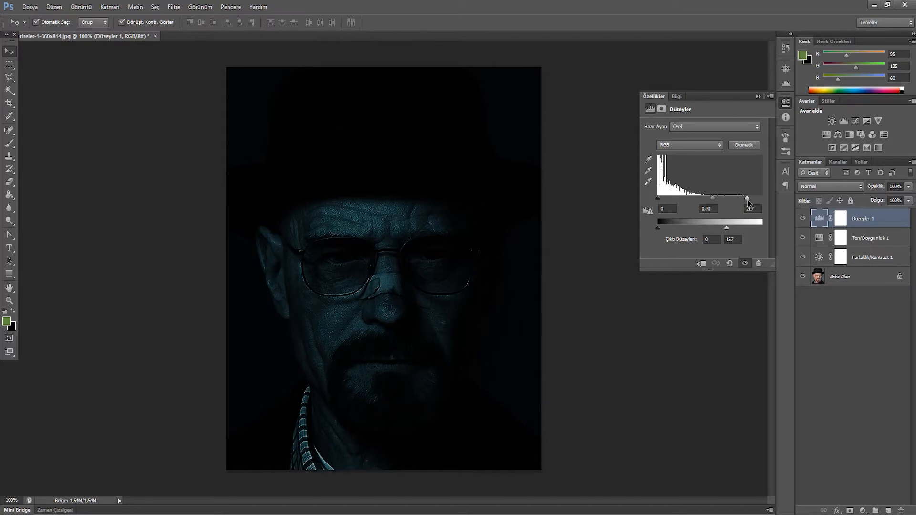
click(758, 98)
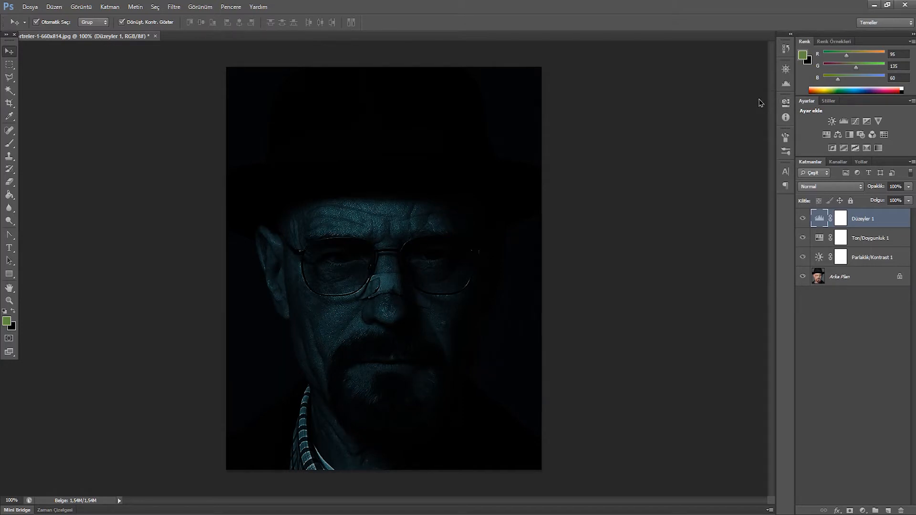
Duplicate the Arka Plan background layer as Arka Plan kopya and move the copy above all adjustment layers.
click(843, 279)
right_click(842, 277)
click(849, 301)
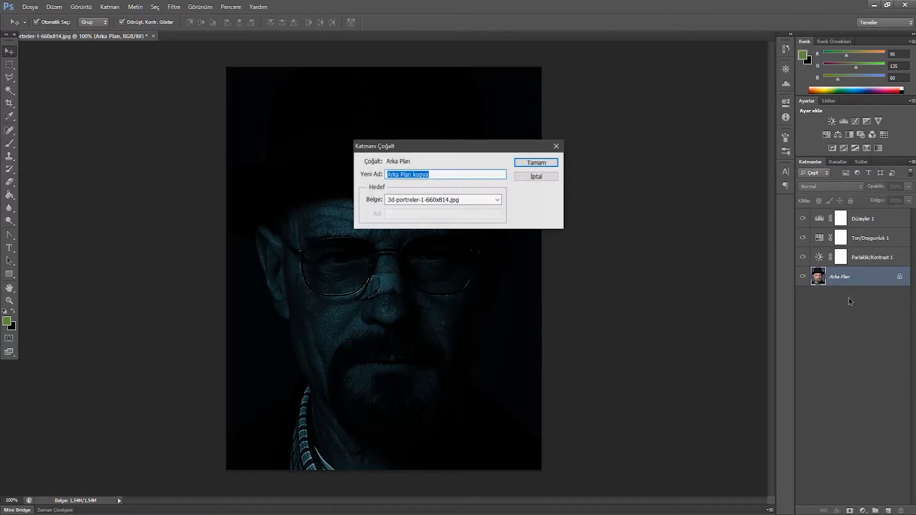
click(538, 165)
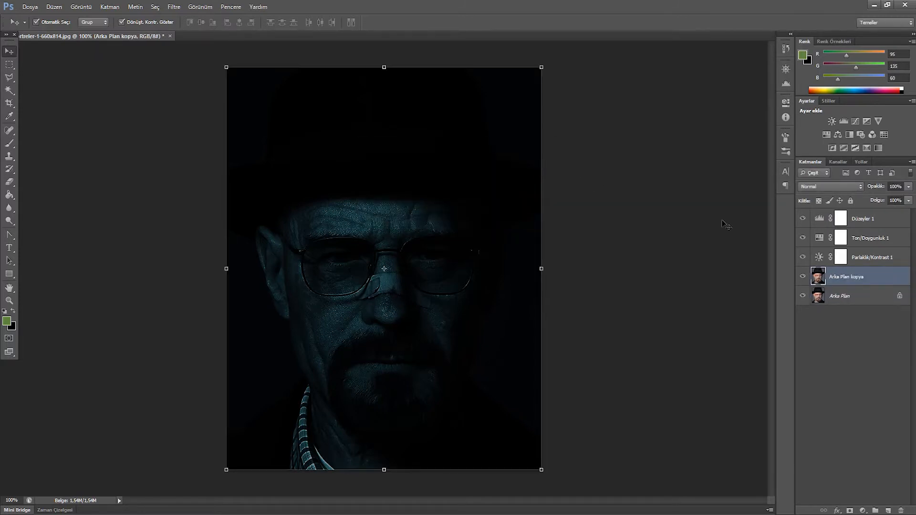
key(p)
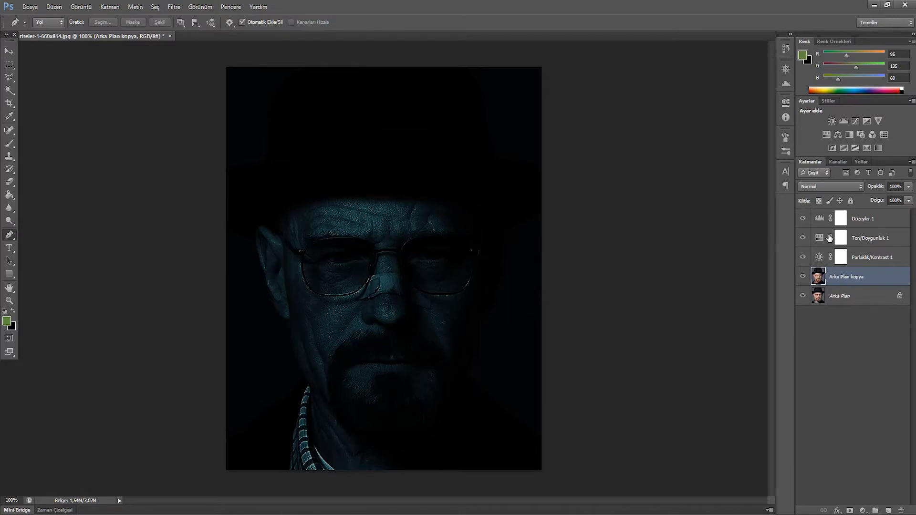
drag(846, 280, 839, 216)
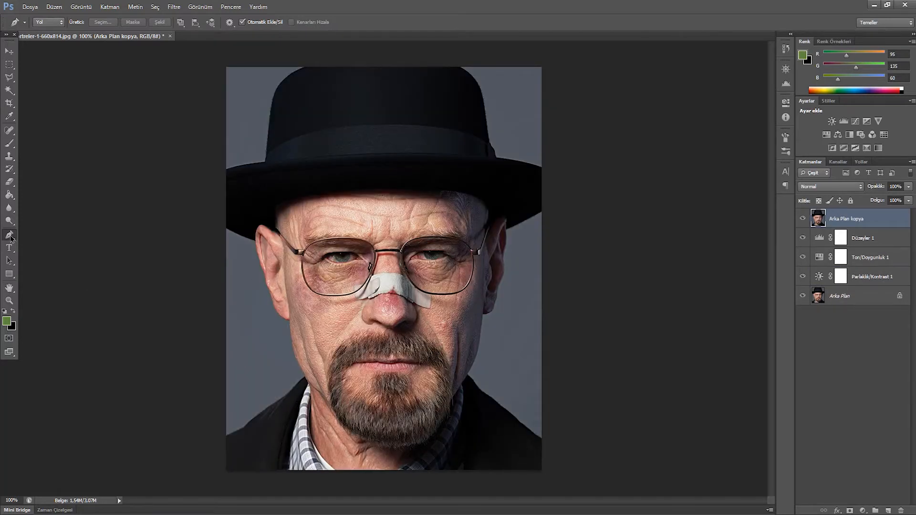
Begin a Pen tool path along the upper edge of the glasses' left temple arm, from the ear to the lens rim.
right_click(11, 237)
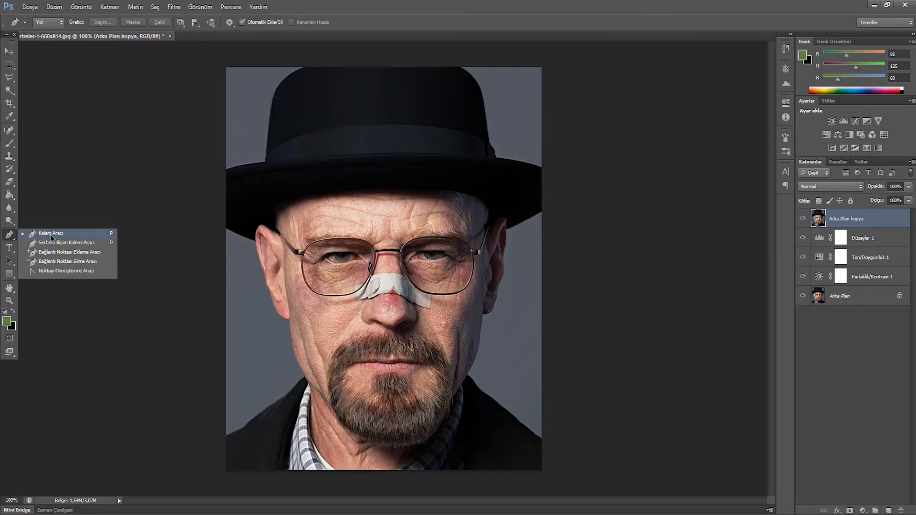
click(52, 237)
click(10, 300)
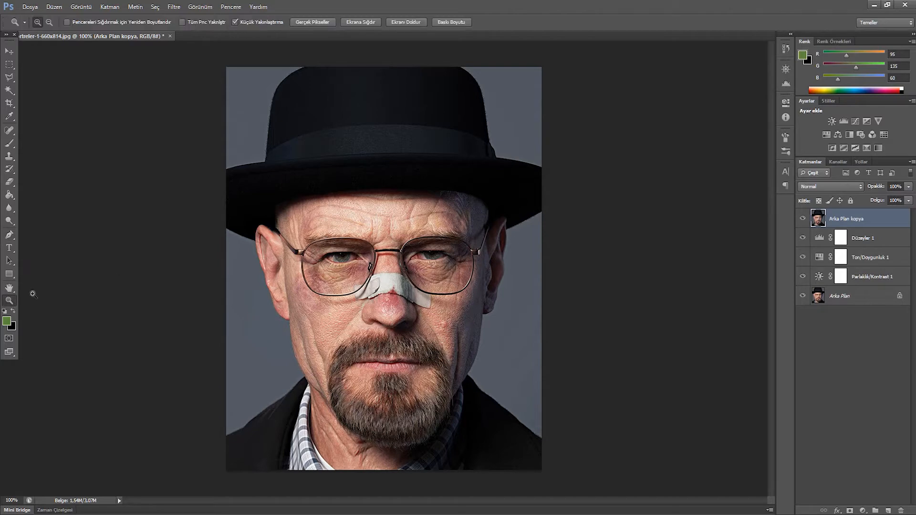
drag(275, 244, 314, 236)
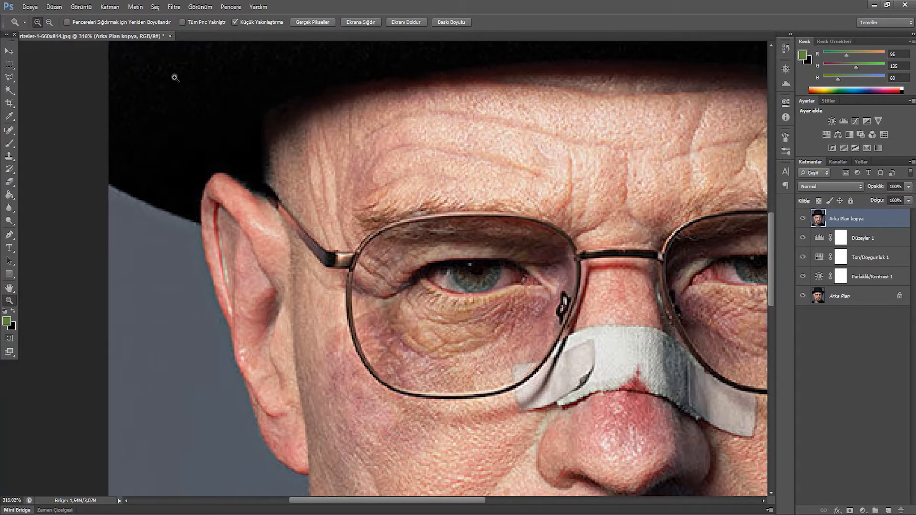
click(9, 234)
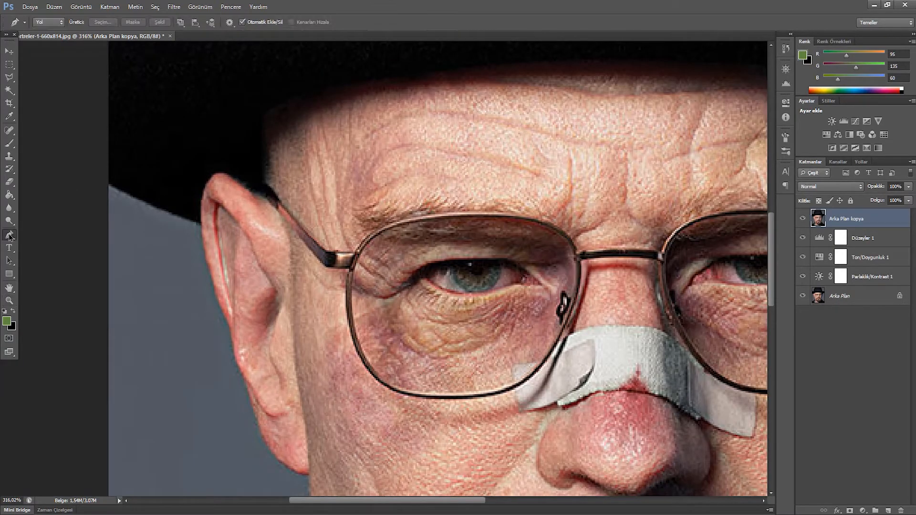
click(9, 237)
click(38, 238)
click(266, 182)
click(278, 199)
click(315, 241)
click(326, 250)
click(336, 250)
click(342, 252)
click(353, 253)
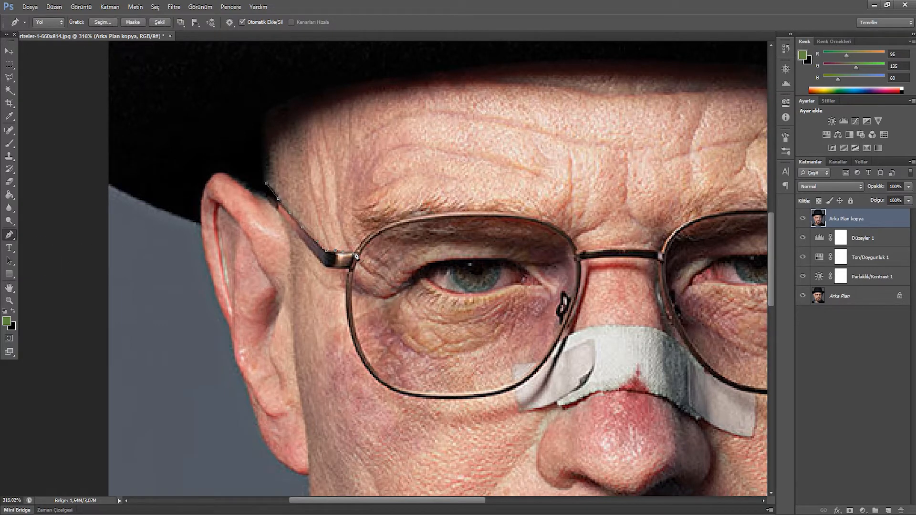
Continue the path along the outer upper edge of the left lens rim.
click(356, 249)
click(363, 243)
click(375, 234)
click(386, 226)
click(394, 222)
click(404, 219)
click(415, 217)
click(425, 215)
click(436, 215)
click(446, 214)
click(470, 212)
click(486, 211)
click(498, 211)
Extend the path along the upper edge of the nose bridge to the right lens.
click(586, 250)
click(596, 250)
click(605, 251)
click(616, 251)
click(625, 251)
click(633, 250)
click(642, 253)
click(640, 250)
click(647, 251)
click(652, 250)
click(658, 252)
Trace the outer upper edge of the right lens rim with closely spaced anchor points as far as the hinge.
click(662, 248)
click(665, 240)
click(671, 233)
click(677, 229)
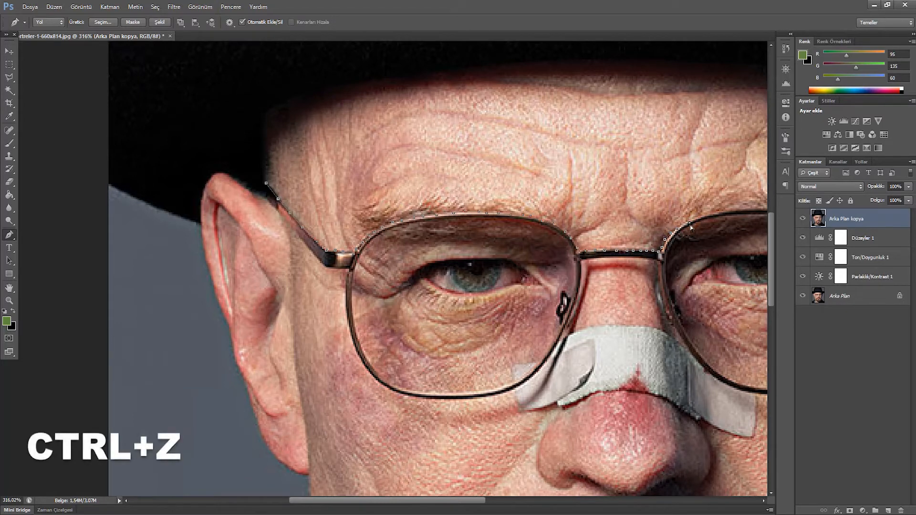
click(697, 220)
click(707, 216)
click(717, 213)
click(727, 211)
click(738, 210)
click(750, 210)
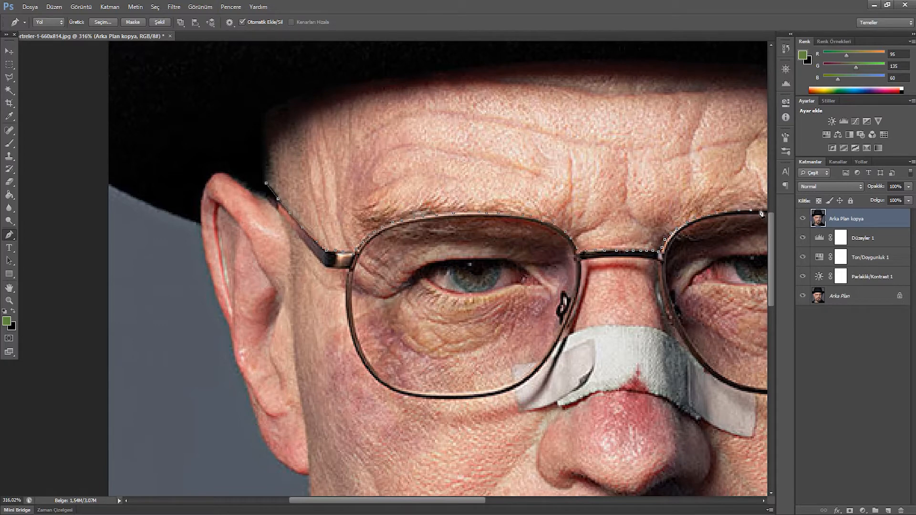
click(760, 210)
drag(402, 501, 472, 501)
click(503, 210)
click(509, 210)
click(521, 210)
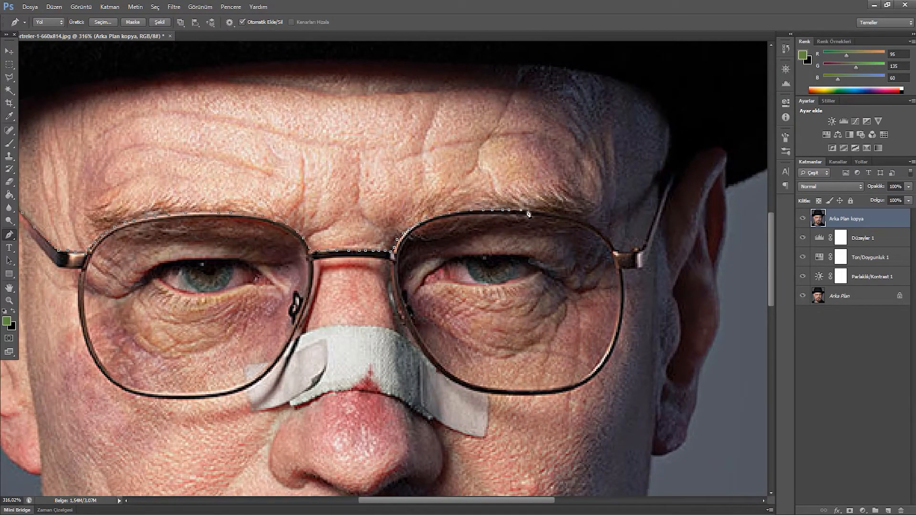
click(531, 210)
click(547, 211)
click(559, 215)
click(565, 214)
click(578, 218)
click(588, 224)
click(589, 222)
click(597, 227)
click(606, 234)
click(612, 240)
click(615, 249)
Trace the right hinge and temple arm up to its tip, then back down the other side to the rim.
click(620, 252)
click(629, 251)
click(637, 248)
click(643, 242)
click(647, 233)
click(652, 222)
click(656, 211)
click(660, 199)
click(666, 188)
click(668, 178)
click(671, 177)
click(671, 183)
click(670, 191)
click(663, 212)
click(650, 257)
click(643, 267)
click(638, 269)
click(622, 269)
Continue the path down around the outer lower edge of the right lens rim and up to the nose bridge.
click(623, 285)
click(624, 304)
click(547, 394)
click(530, 396)
click(511, 396)
click(492, 394)
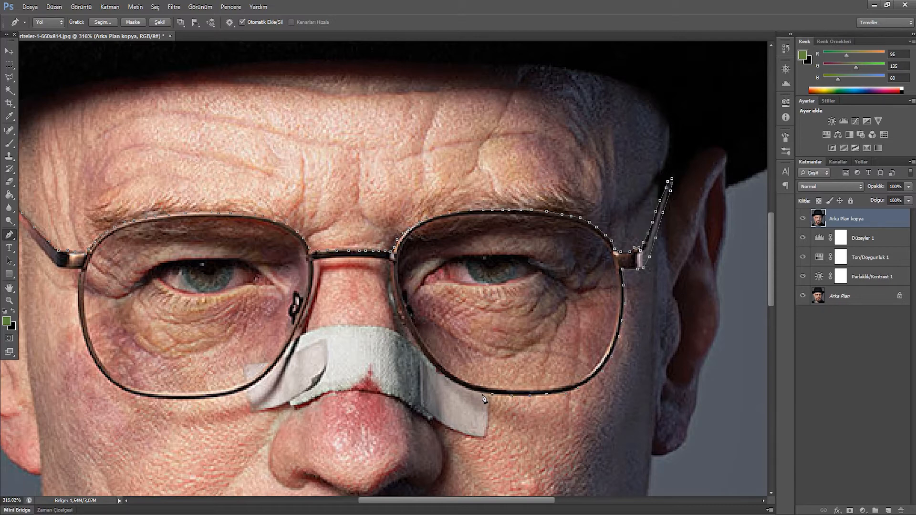
click(407, 327)
click(396, 322)
click(393, 309)
click(389, 297)
click(388, 285)
click(388, 273)
Trace the underside of the nose bridge back to the left lens rim.
click(377, 258)
click(362, 257)
click(346, 258)
click(329, 258)
click(314, 260)
Trace the outer lower edge of the left lens rim and close the path at its starting point on the temple arm.
click(300, 326)
click(272, 369)
click(227, 396)
click(211, 398)
click(194, 399)
click(168, 401)
click(149, 398)
click(130, 393)
click(116, 389)
click(103, 374)
click(97, 365)
click(87, 350)
click(79, 302)
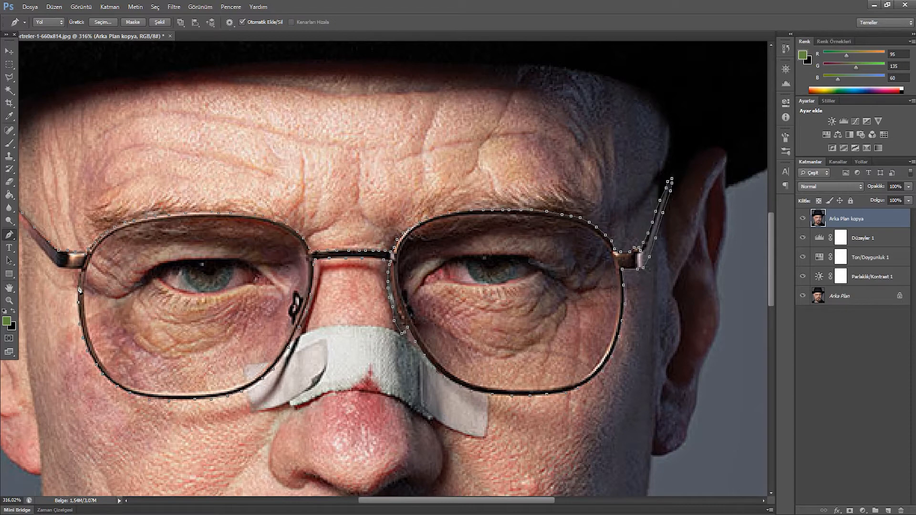
click(79, 286)
scroll(139, 249, left, 5)
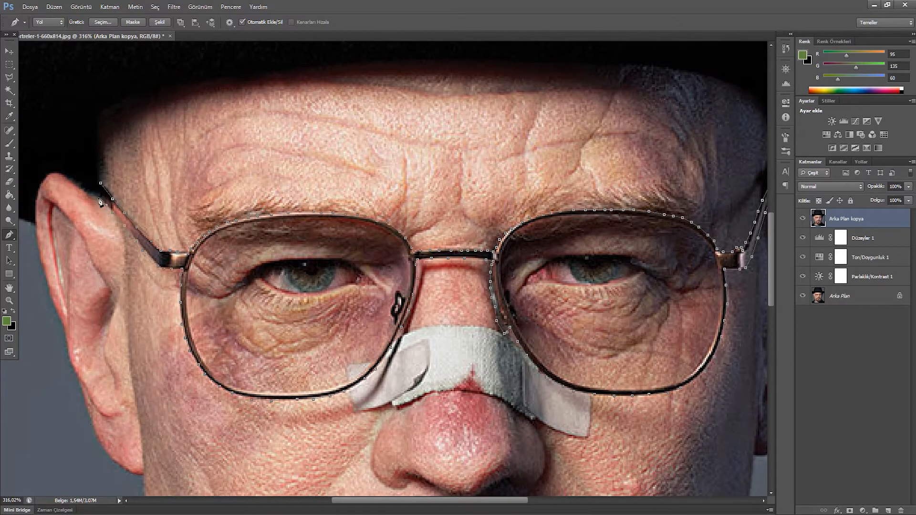
click(100, 184)
Set the path operation to exclude overlapping shapes and trace the inner upper edge of the left lens rim.
click(186, 25)
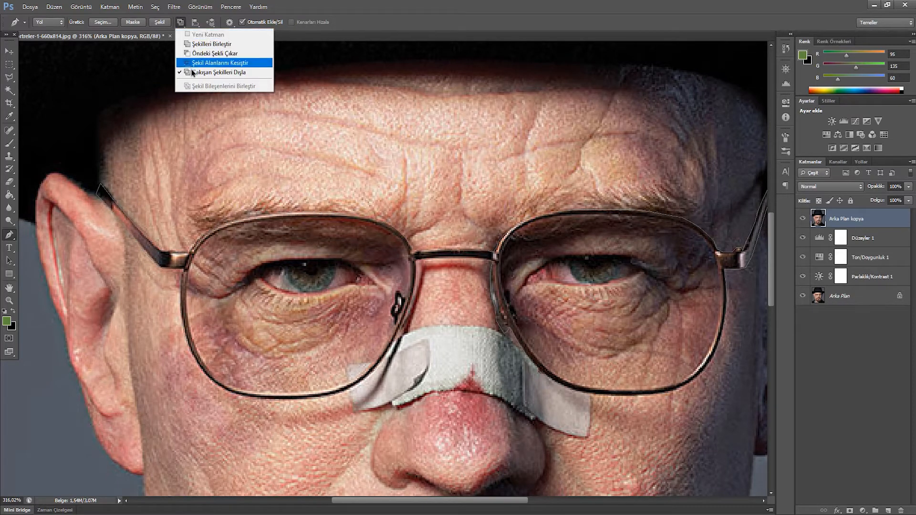
click(231, 74)
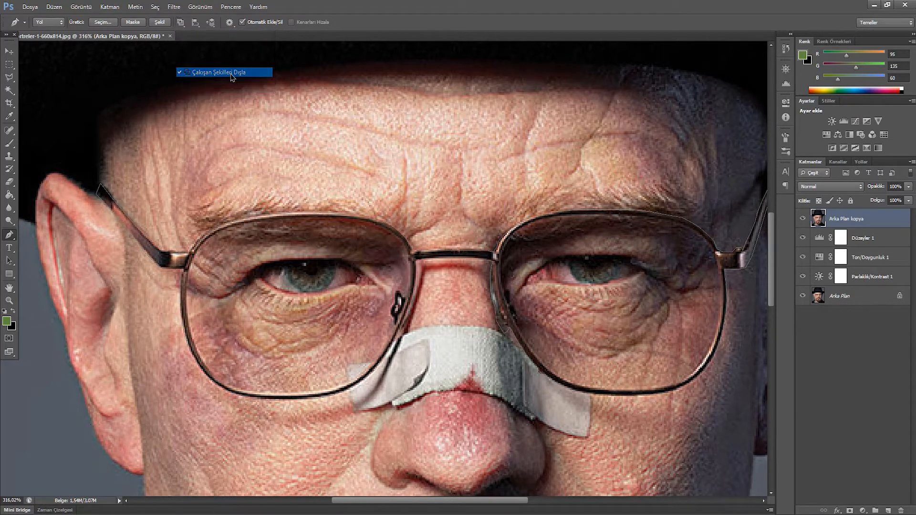
click(360, 220)
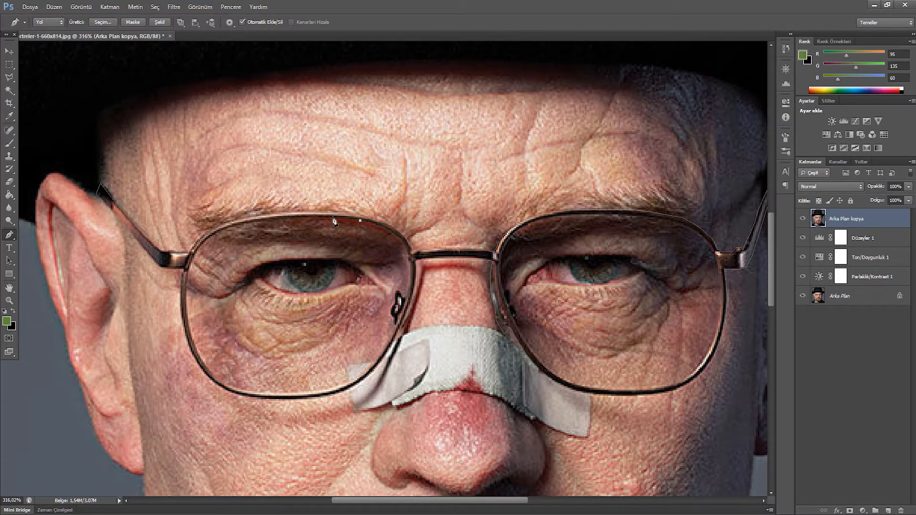
click(327, 217)
click(303, 218)
click(284, 219)
click(254, 222)
click(243, 224)
click(232, 226)
click(222, 230)
click(210, 236)
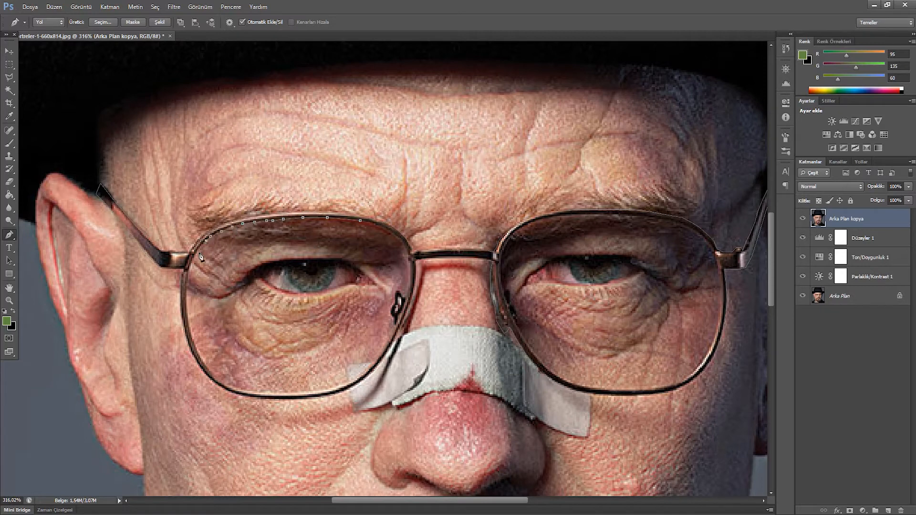
Trace the inner lower edge of the left lens rim up to the nose side and close the path at its start.
click(187, 311)
key(ctrl+z)
click(256, 392)
click(264, 392)
click(274, 392)
click(283, 393)
click(292, 393)
click(304, 392)
click(315, 391)
click(326, 390)
click(337, 387)
click(347, 383)
click(370, 369)
click(383, 355)
click(396, 331)
click(360, 221)
Trace the inner upper edge of the right lens rim from its top round to the hinge.
click(599, 215)
click(633, 216)
click(656, 219)
click(674, 224)
click(691, 230)
click(705, 241)
click(711, 251)
click(717, 266)
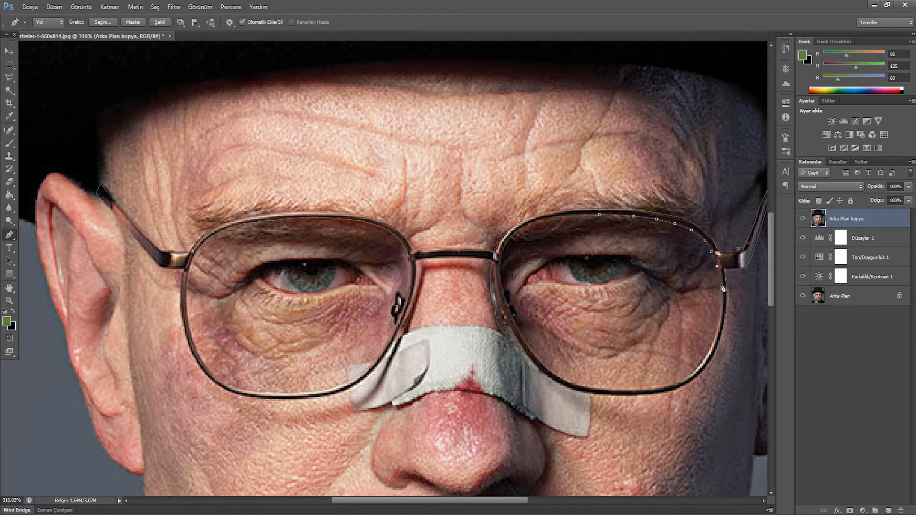
Continue the path along the inner lower edge of the right lens rim towards the nose bandage.
click(711, 345)
click(706, 357)
click(700, 366)
click(688, 375)
click(678, 382)
click(668, 386)
click(655, 389)
click(637, 390)
click(612, 391)
click(594, 390)
click(582, 386)
click(561, 379)
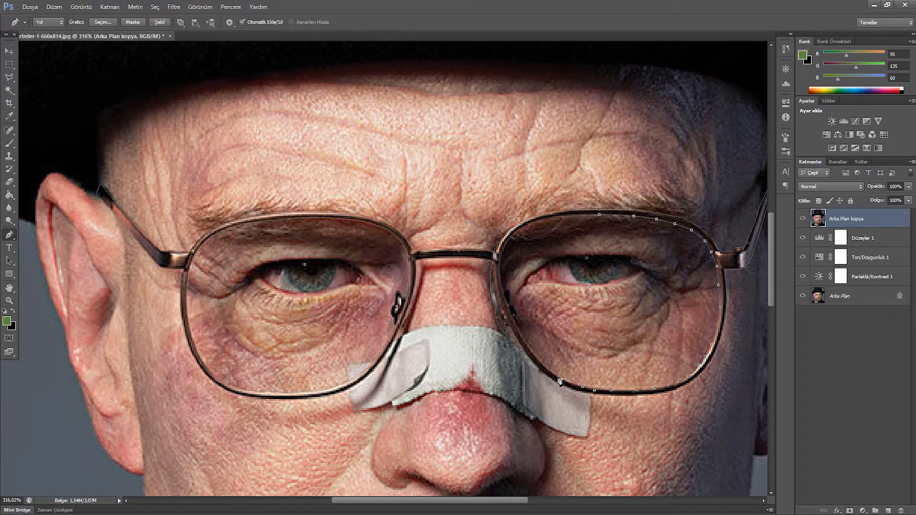
Trace the inner nose side of the right lens rim around the nose pad and close the path at its start.
click(534, 353)
click(522, 335)
click(516, 323)
click(516, 317)
click(515, 312)
click(514, 306)
click(508, 291)
click(504, 285)
click(501, 269)
click(501, 256)
click(599, 215)
Convert the glasses path into a new anti-aliased selection with a feather radius of 0 pixels.
right_click(643, 216)
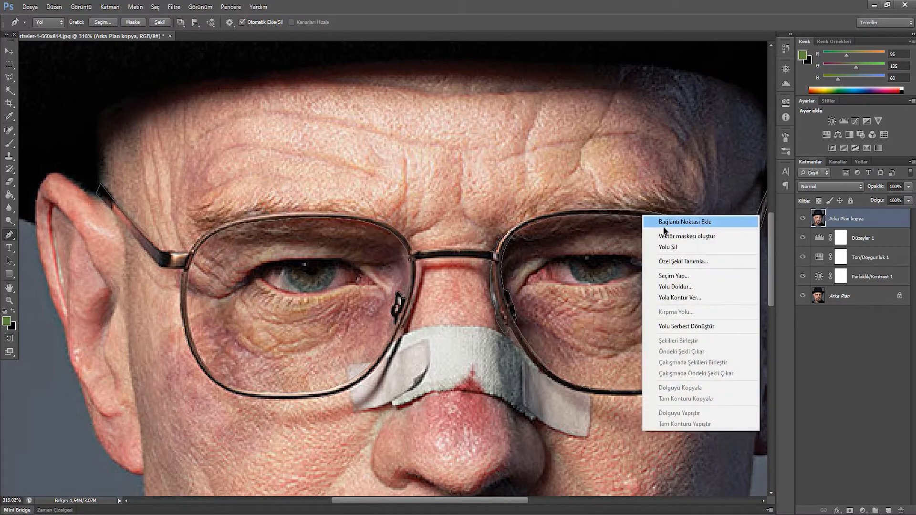
click(673, 277)
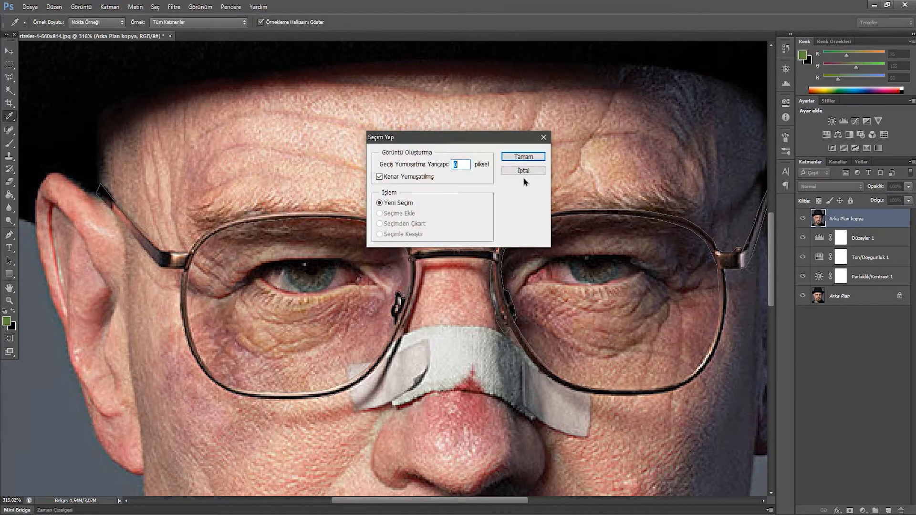
click(519, 156)
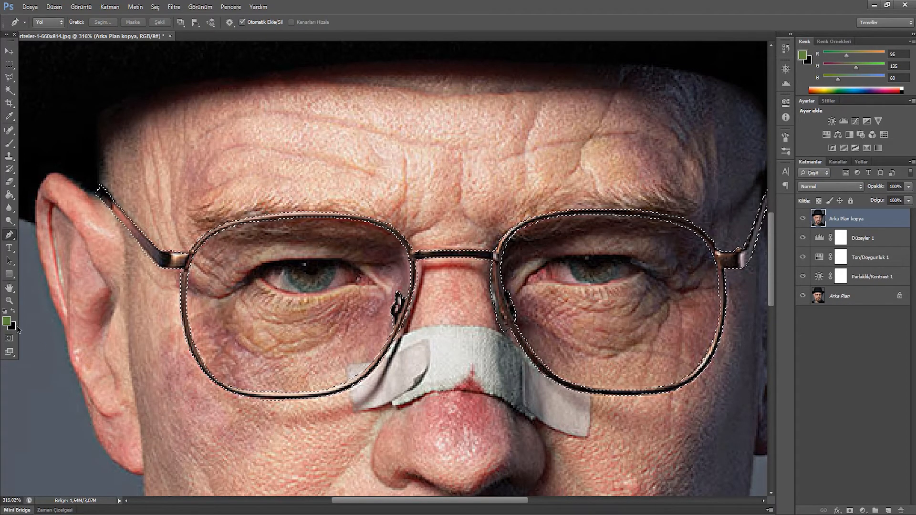
Add a layer mask to the Arka Plan kopya layer from the glasses selection.
click(9, 301)
drag(462, 281, 430, 270)
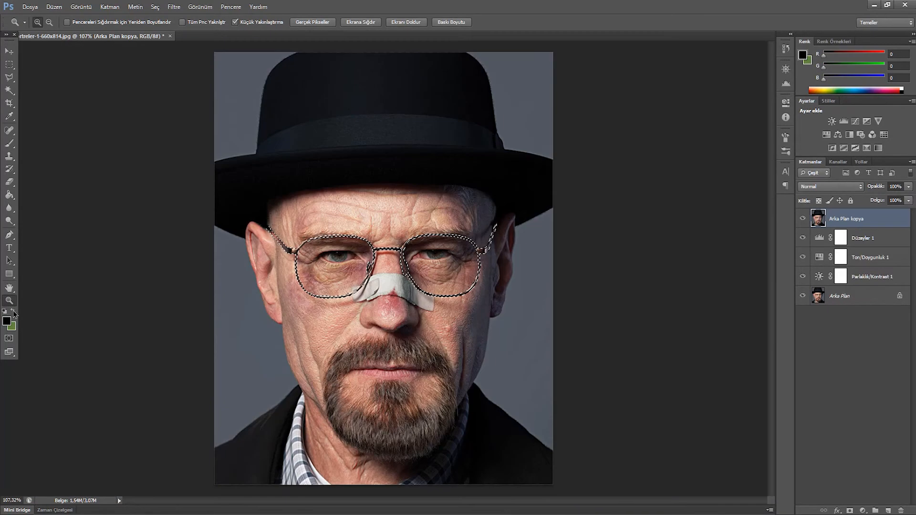
click(849, 510)
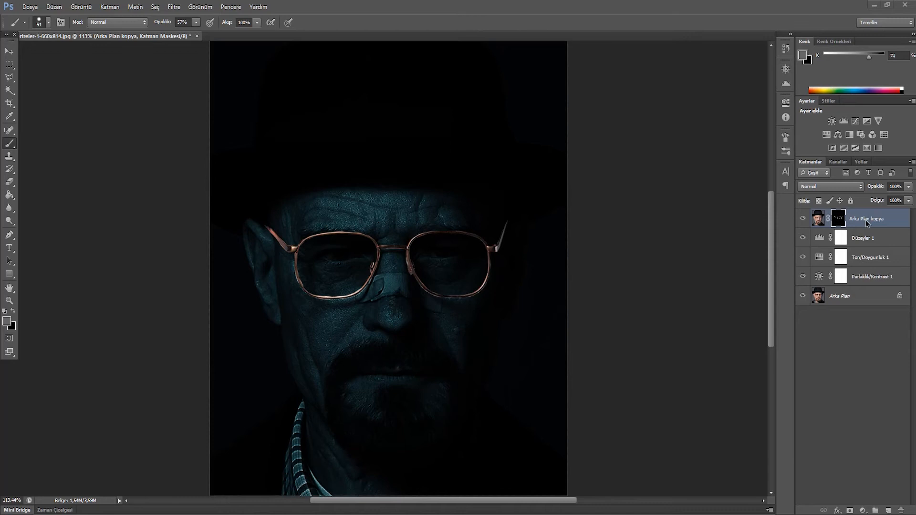
Rename the masked Arka Plan kopya layer as Gözlük.
click(862, 222)
double_click(863, 220)
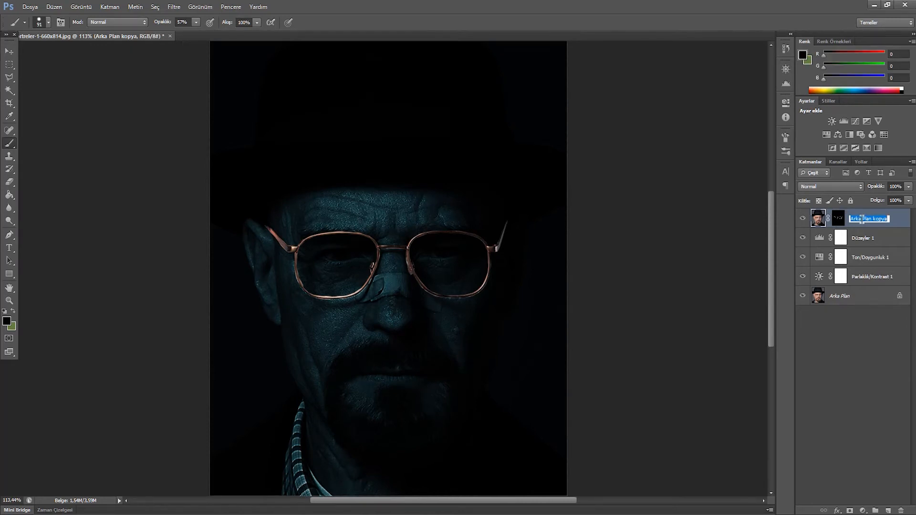
text(Gözlük)
click(829, 358)
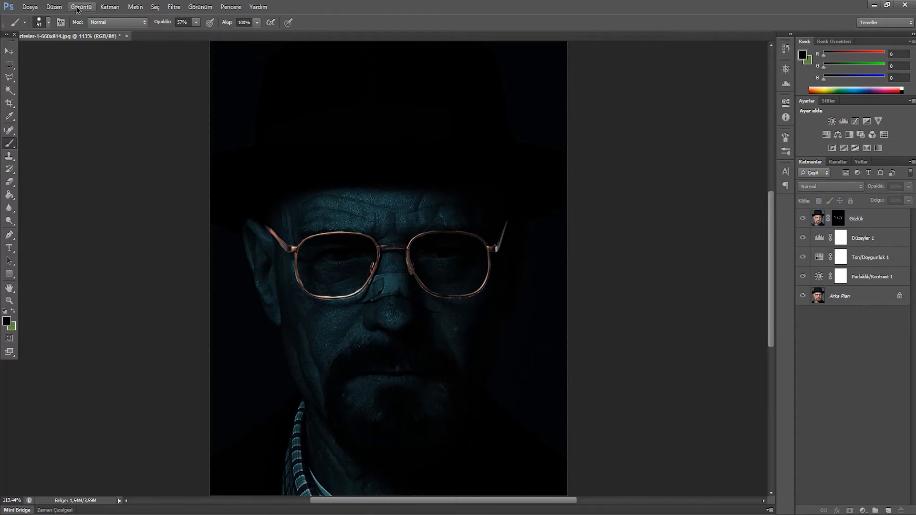
Invert the colours of the Gözlük layer's image.
click(813, 219)
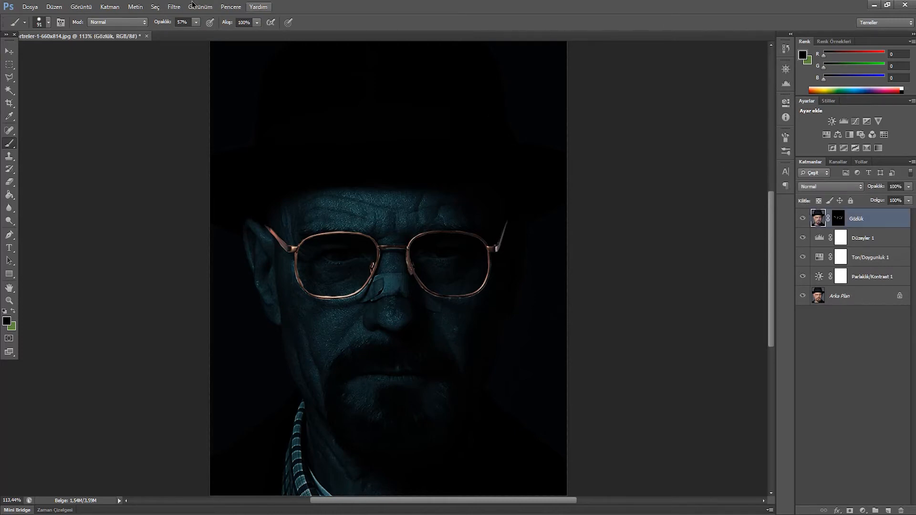
click(82, 7)
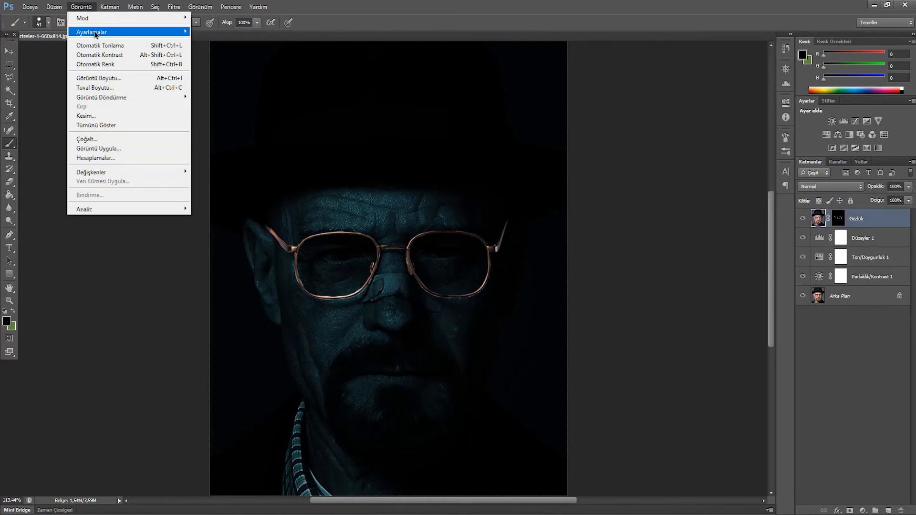
mouse_move(107, 34)
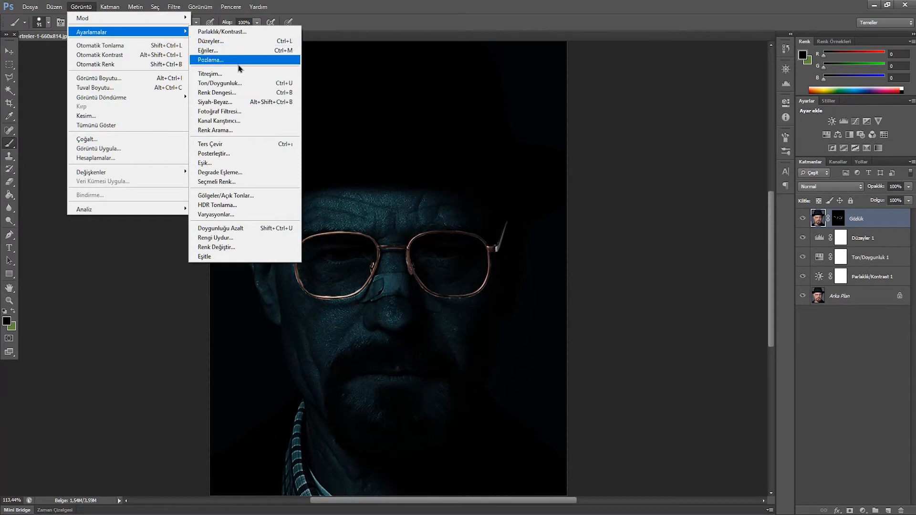
click(241, 144)
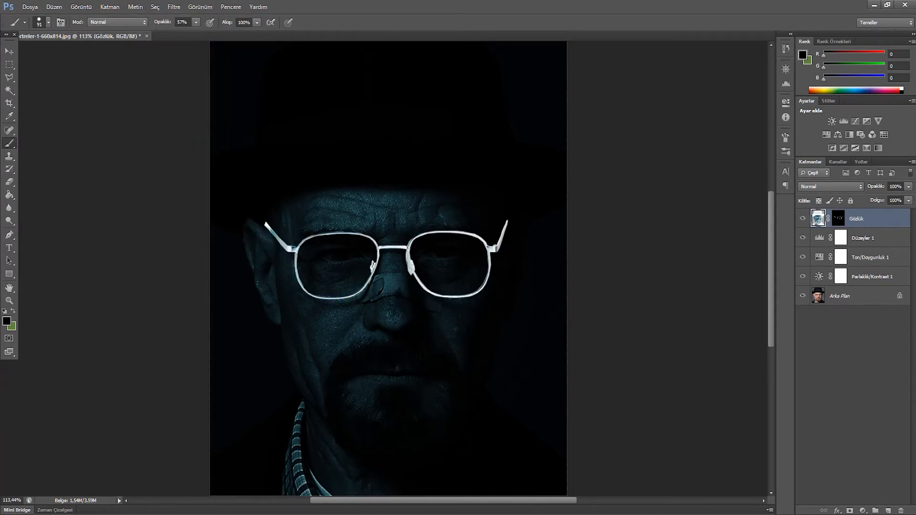
Start a Hue/Saturation adjustment on the Gözlük layer and enable its Colorize option.
click(81, 7)
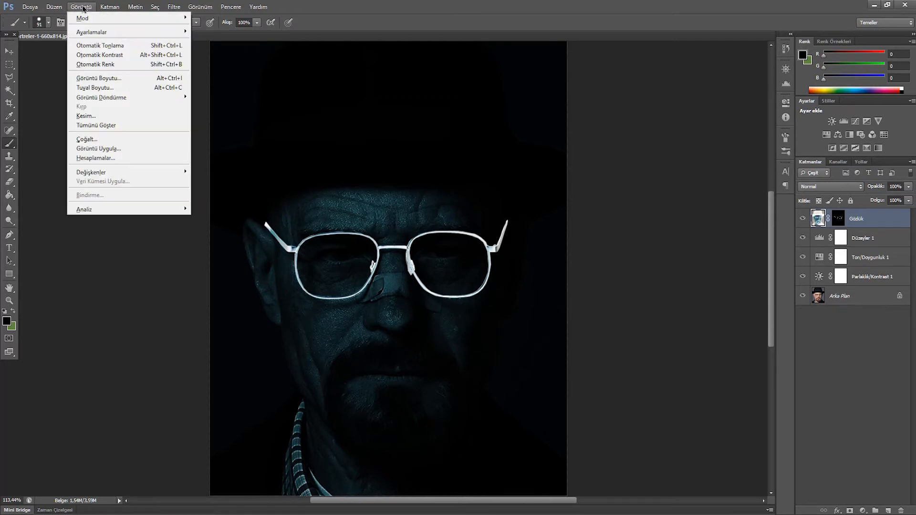
mouse_move(105, 35)
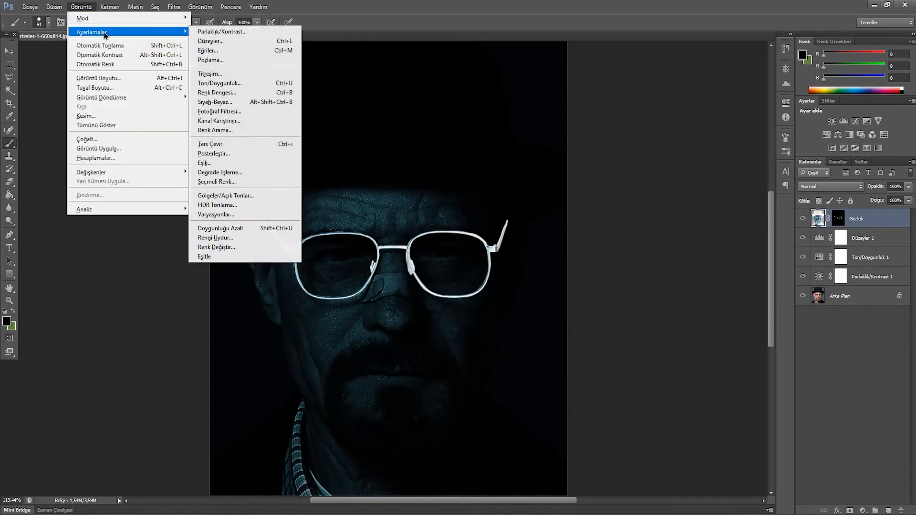
click(242, 84)
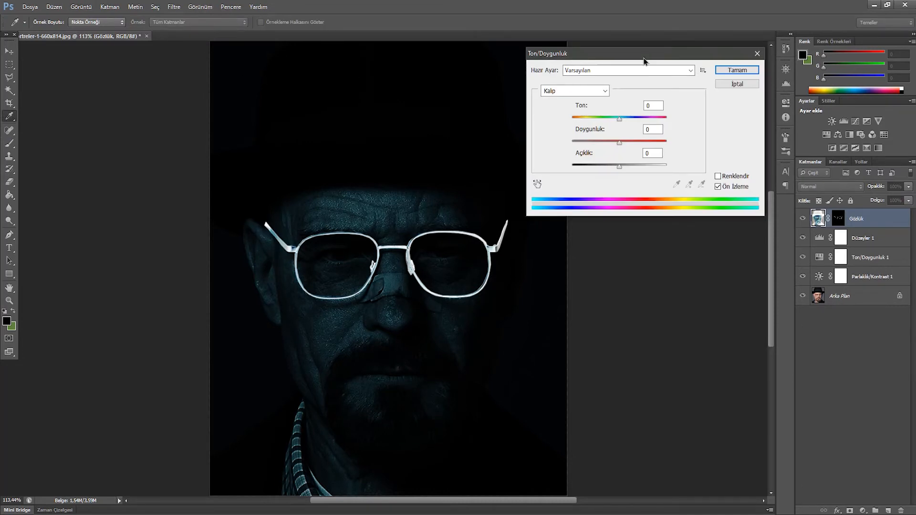
drag(645, 59, 641, 84)
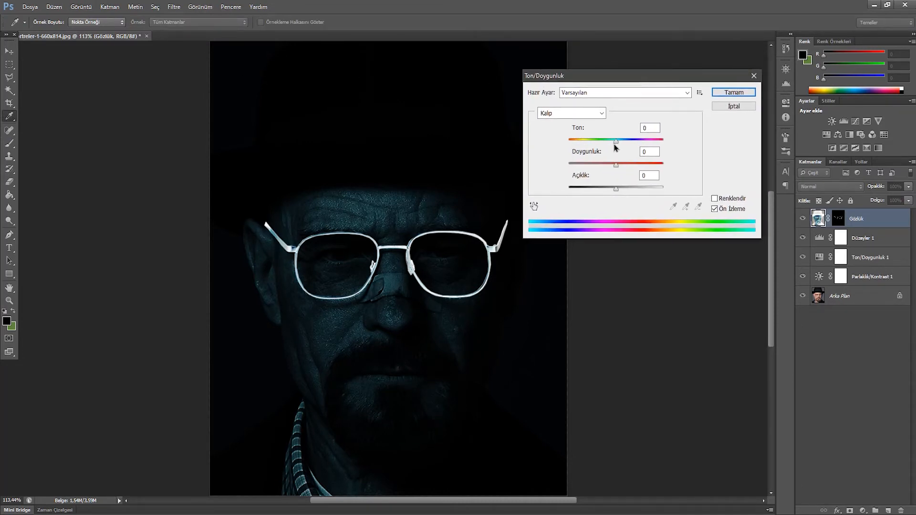
drag(616, 142, 616, 147)
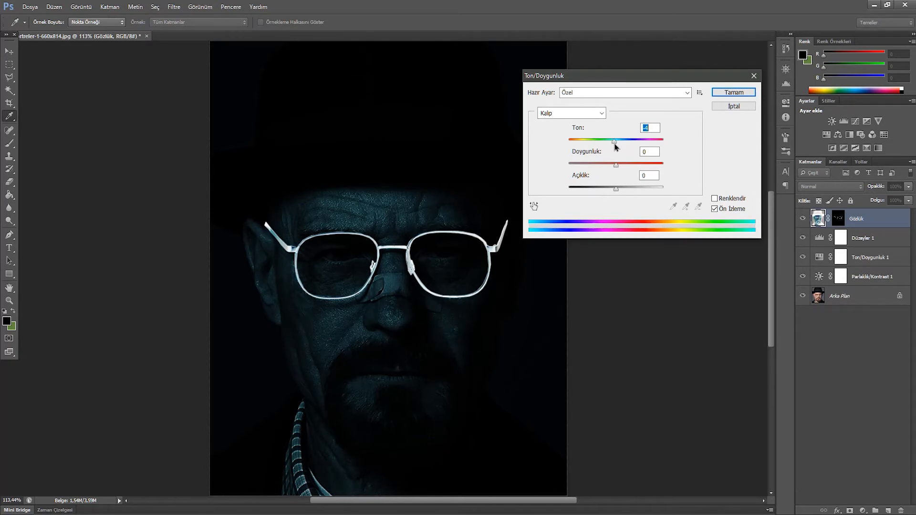
click(715, 199)
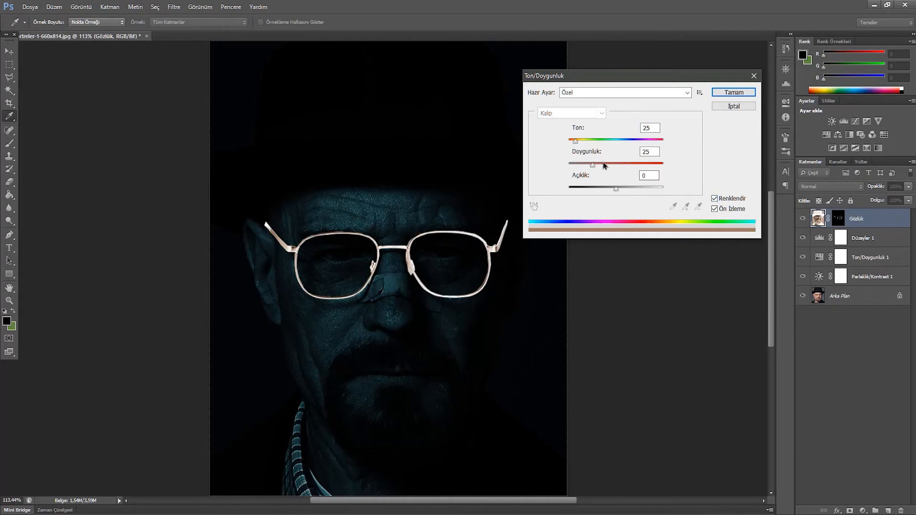
Tint the glasses cyan with hue 173, saturation 74 and lightness -10, and apply the adjustment.
drag(577, 144, 614, 147)
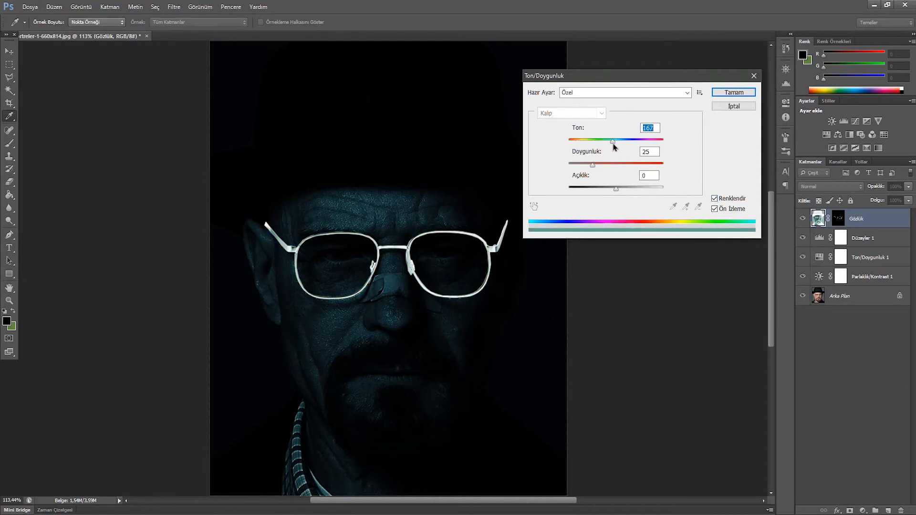
drag(612, 147, 640, 169)
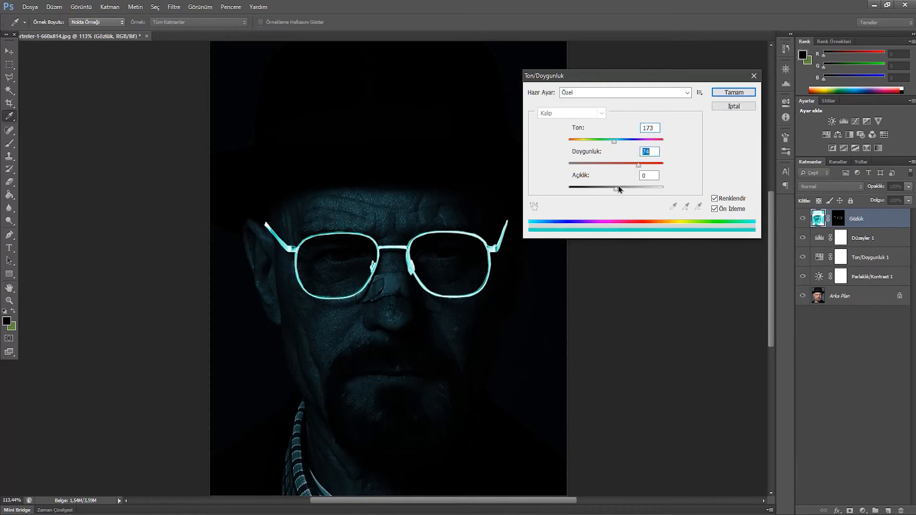
drag(616, 191, 611, 191)
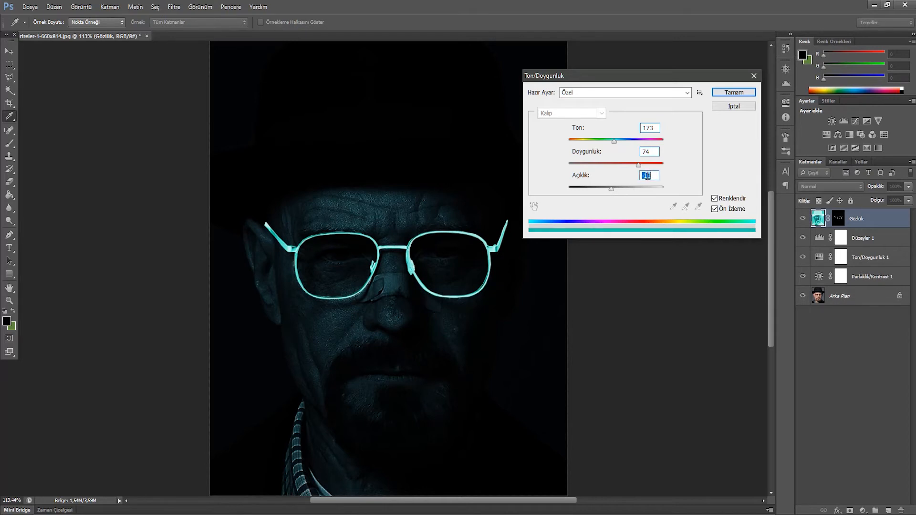
click(723, 93)
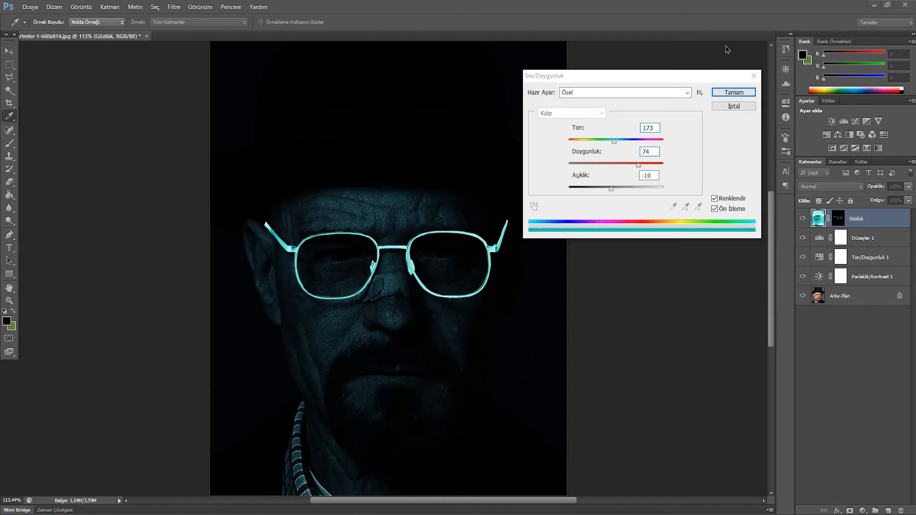
click(734, 94)
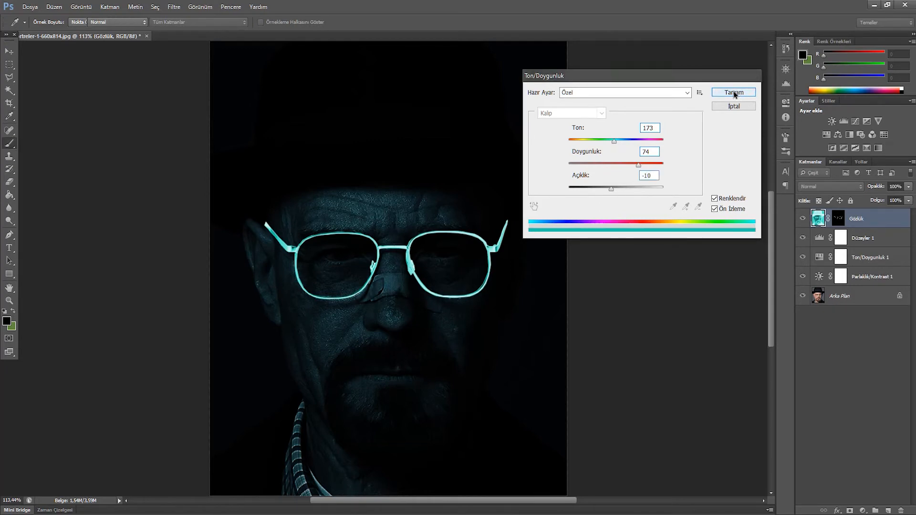
Duplicate the Gözlük layer within the same document.
right_click(859, 220)
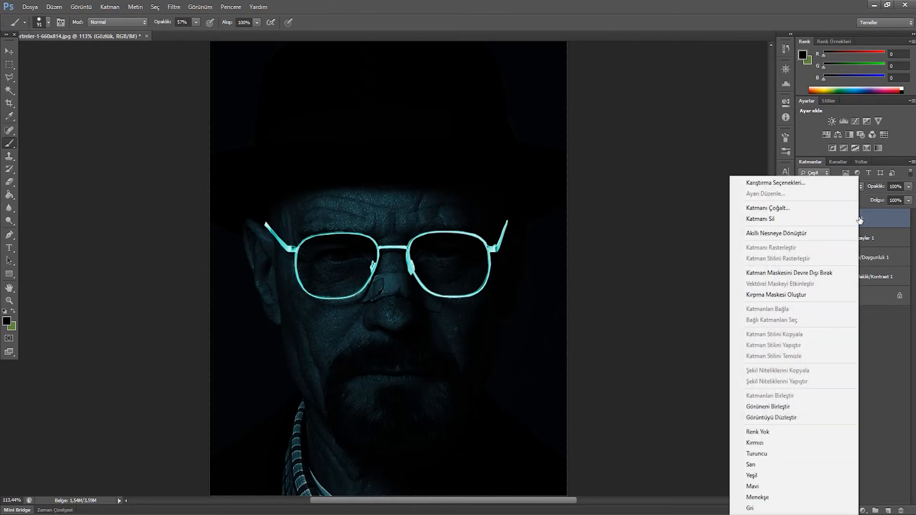
click(818, 214)
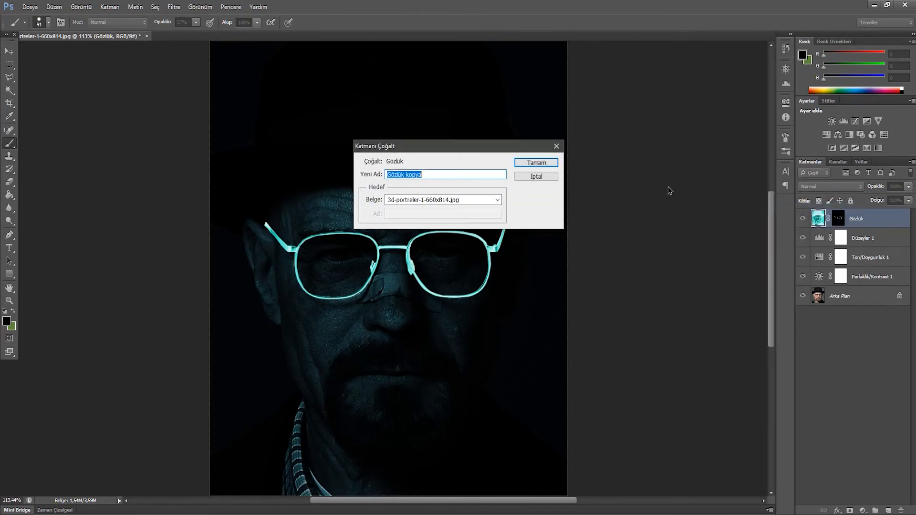
click(543, 163)
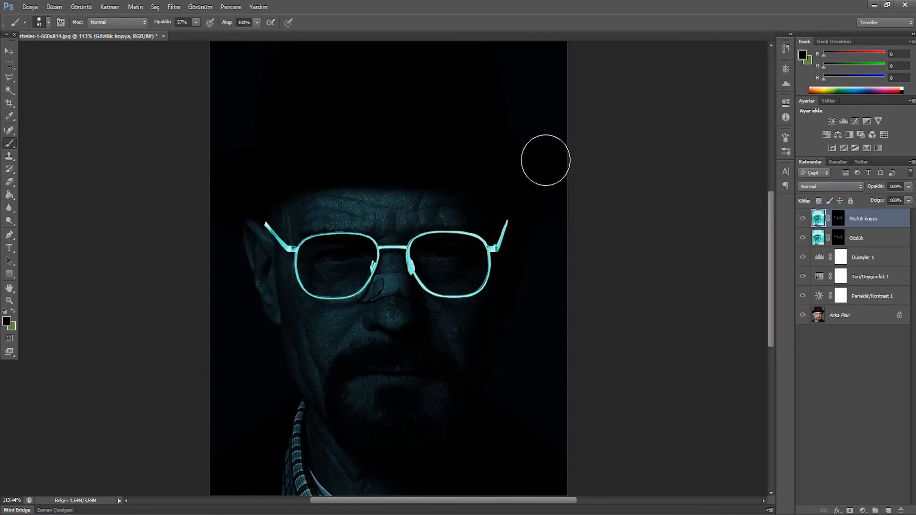
Apply a Gaussian Blur with a 16.8 pixel radius to the image of the Gözlük kopya layer.
click(172, 7)
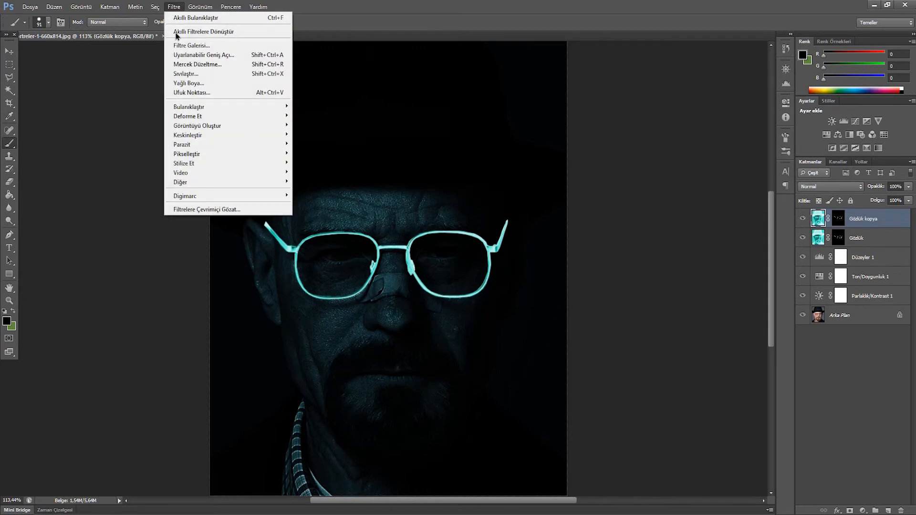
mouse_move(190, 110)
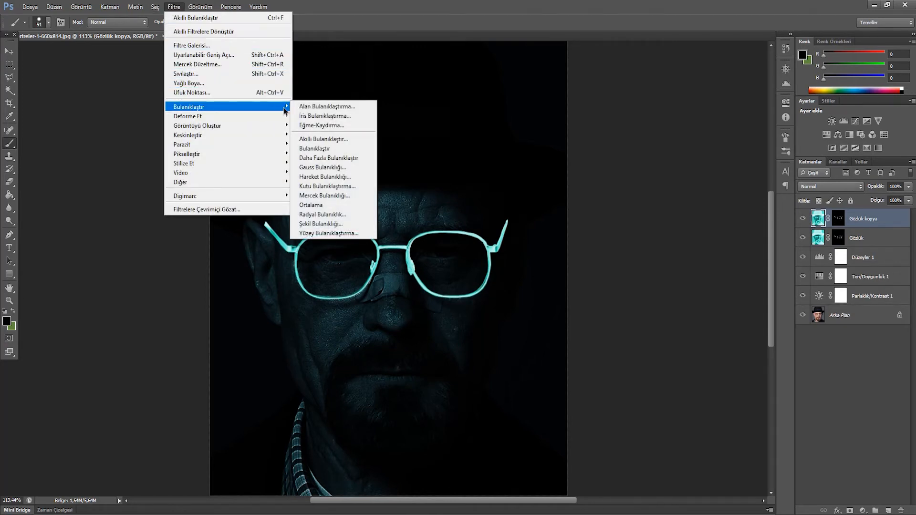
click(330, 166)
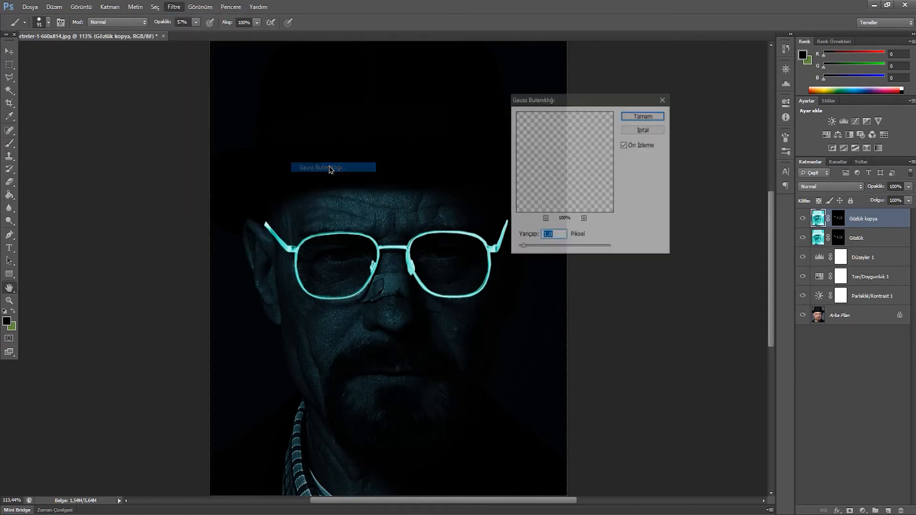
drag(575, 102, 637, 93)
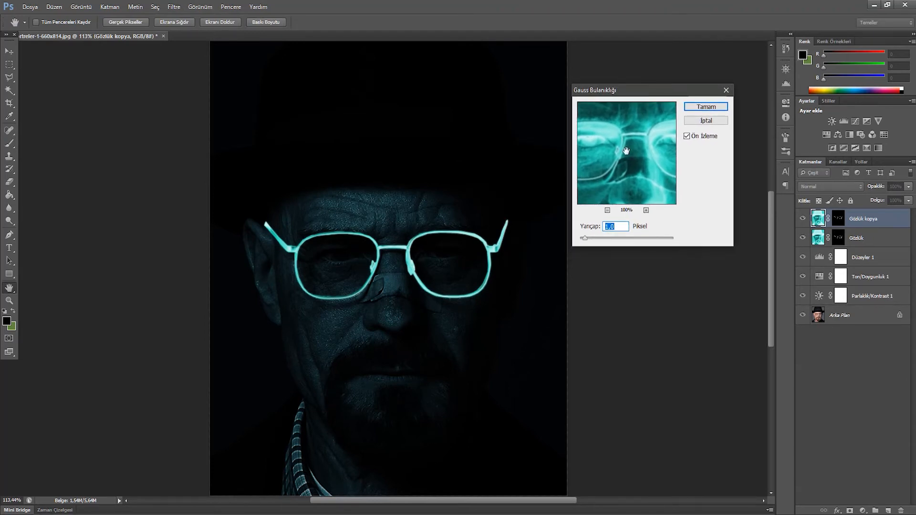
drag(584, 238, 622, 241)
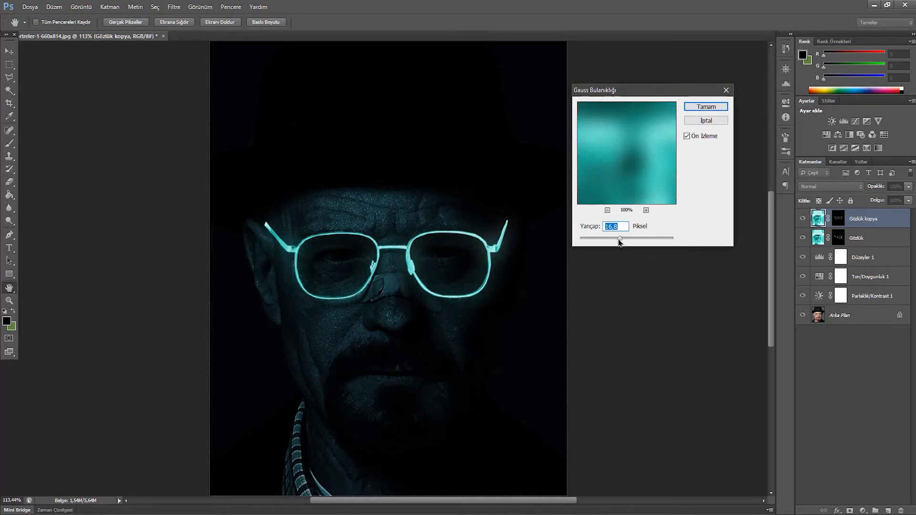
click(706, 108)
key(b)
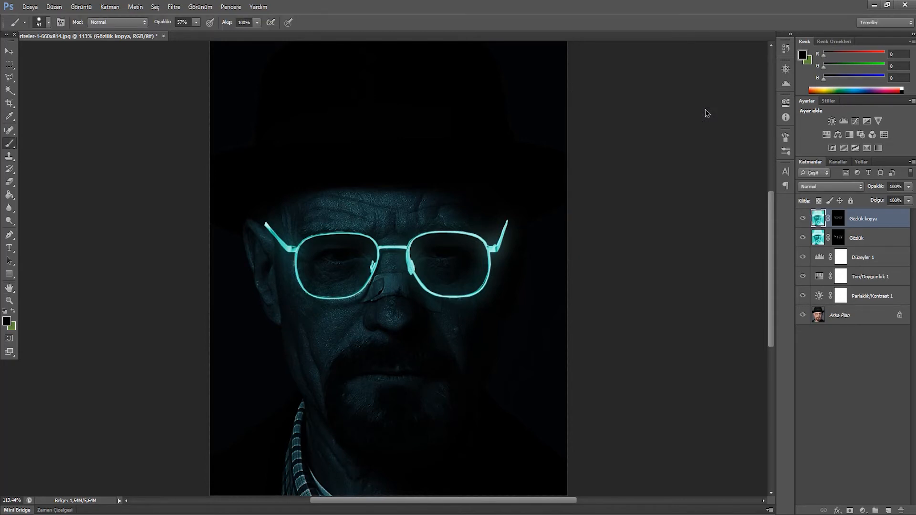
Set the blending mode of the Gözlük kopya layer to Ekran (Screen) and deselect the layer.
click(821, 189)
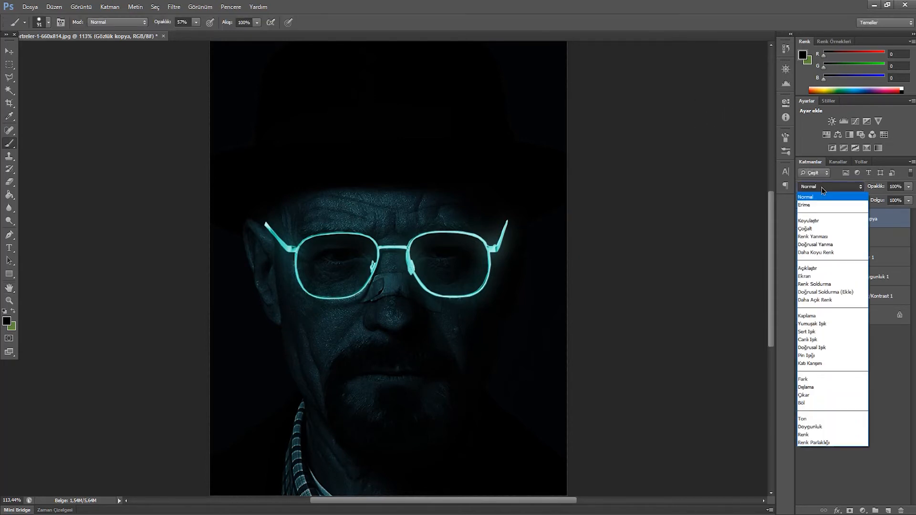
click(810, 276)
click(847, 365)
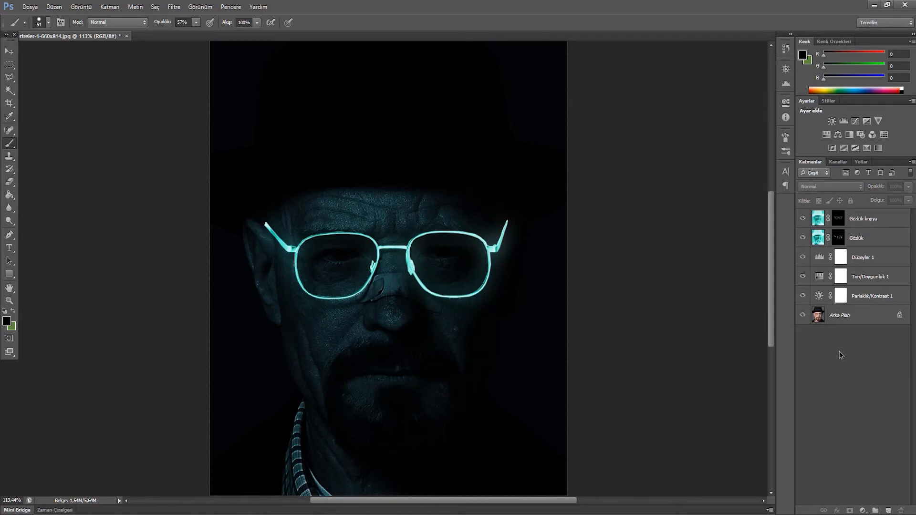
Group the Gözlük kopya and Gözlük layers and rename the group Gözlükler.
click(848, 223)
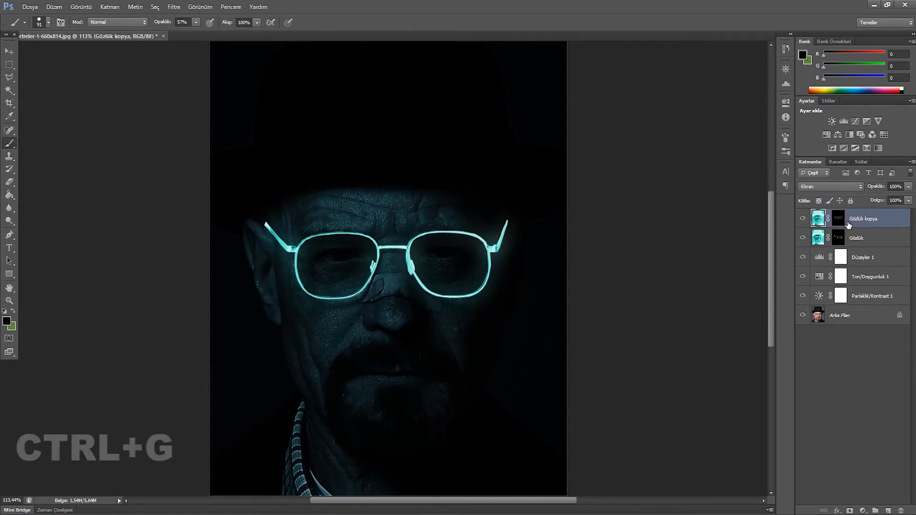
key(ctrl+g)
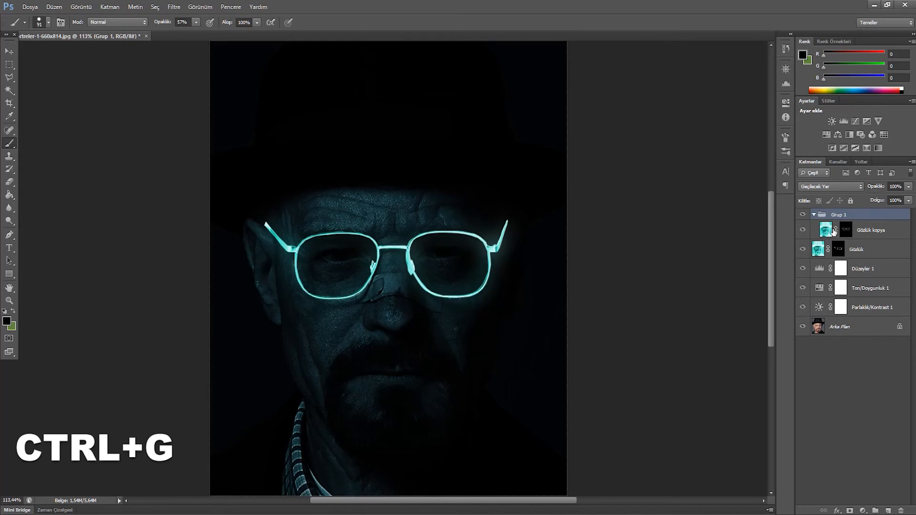
drag(853, 244, 822, 219)
click(815, 215)
double_click(839, 215)
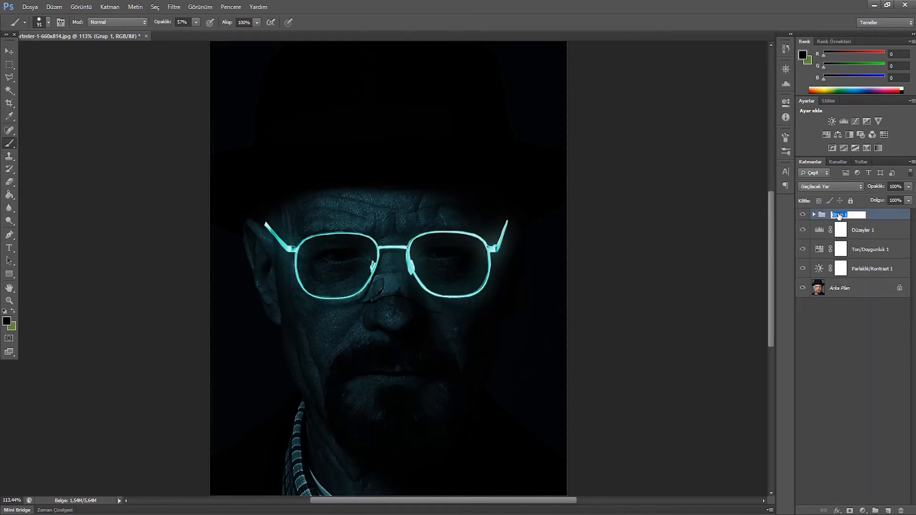
text(Gözlükler)
click(837, 364)
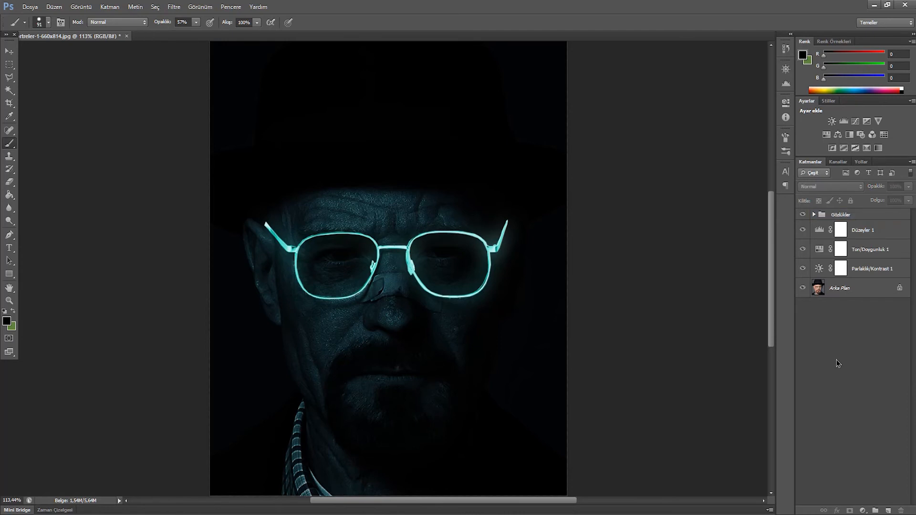
Add a new layer above the Gözlükler group and set the foreground colour to cyan #3bdfc8, sampled from the glasses frame.
click(836, 370)
click(888, 510)
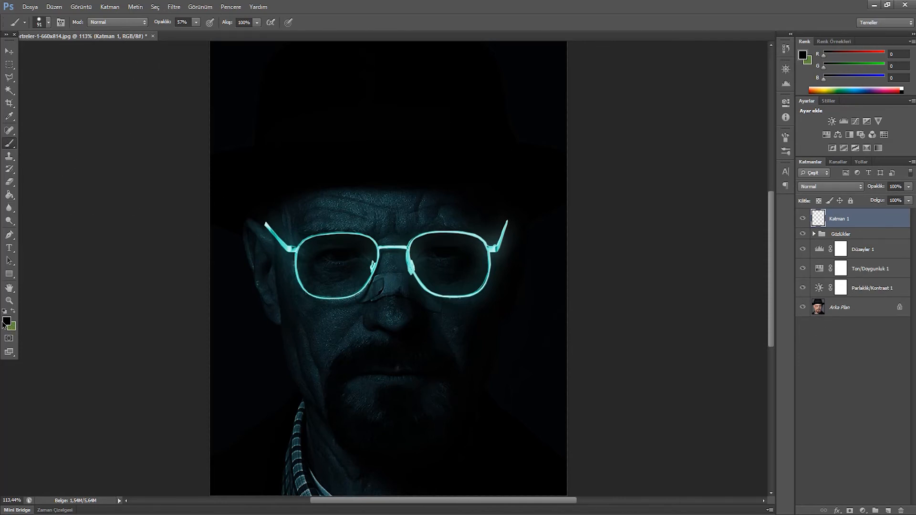
click(4, 323)
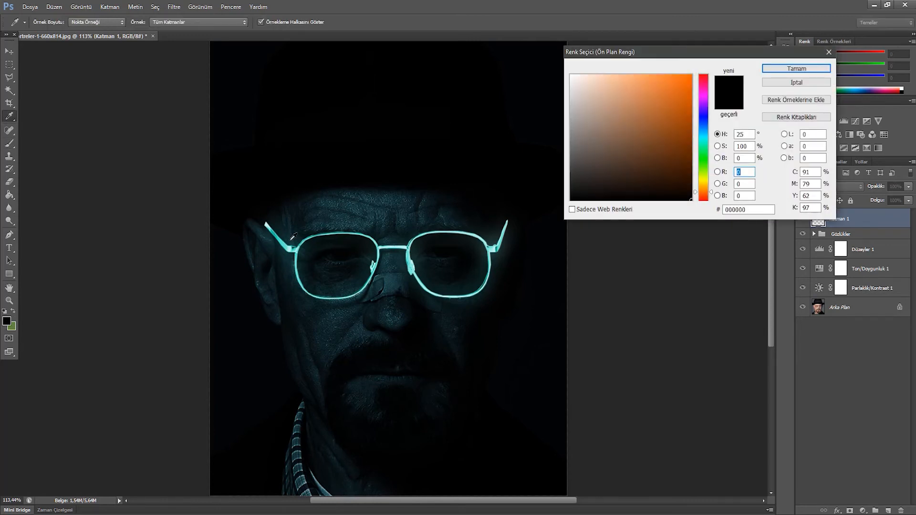
click(288, 247)
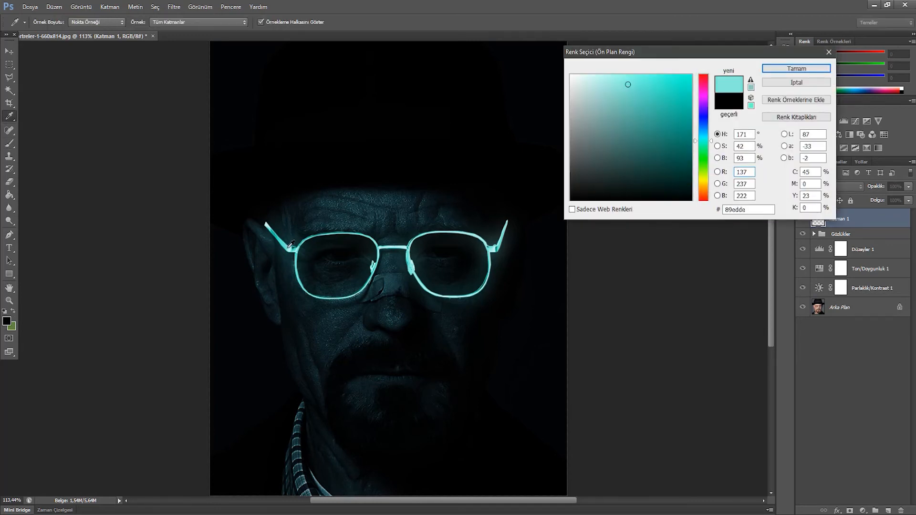
click(295, 246)
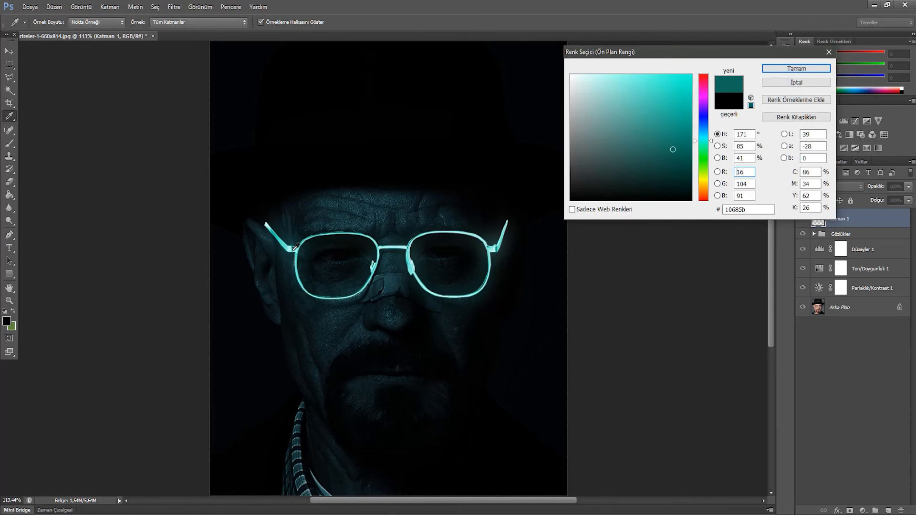
click(294, 246)
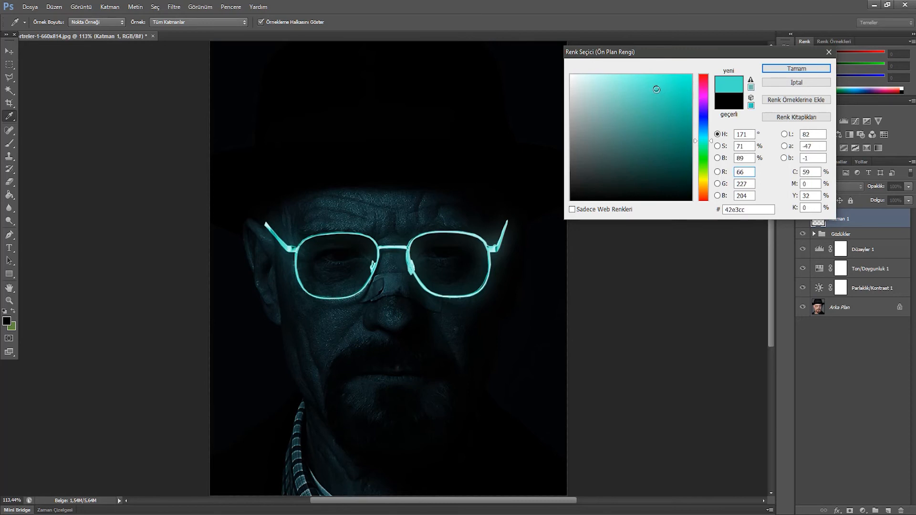
click(659, 90)
click(797, 69)
key(b)
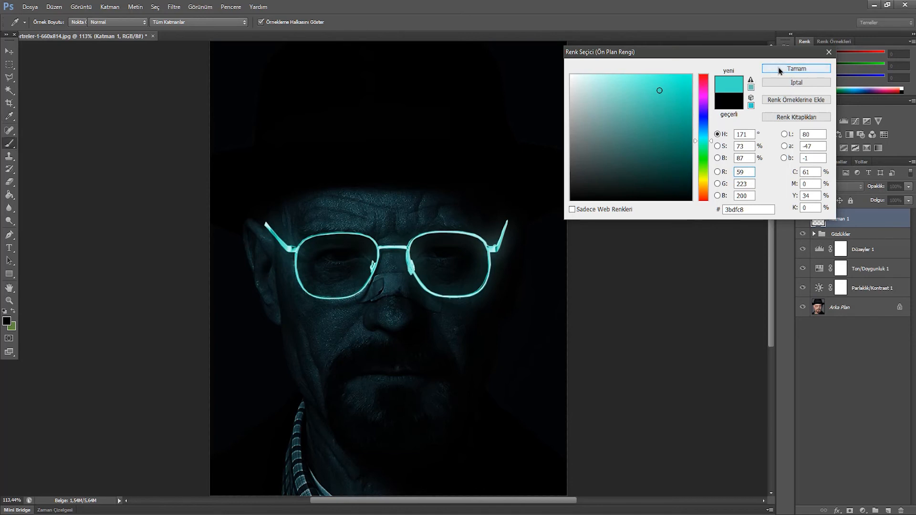
Set the brush to 35% opacity and size 61, and paint a cyan glow along the glasses frame on Katman 1.
click(196, 22)
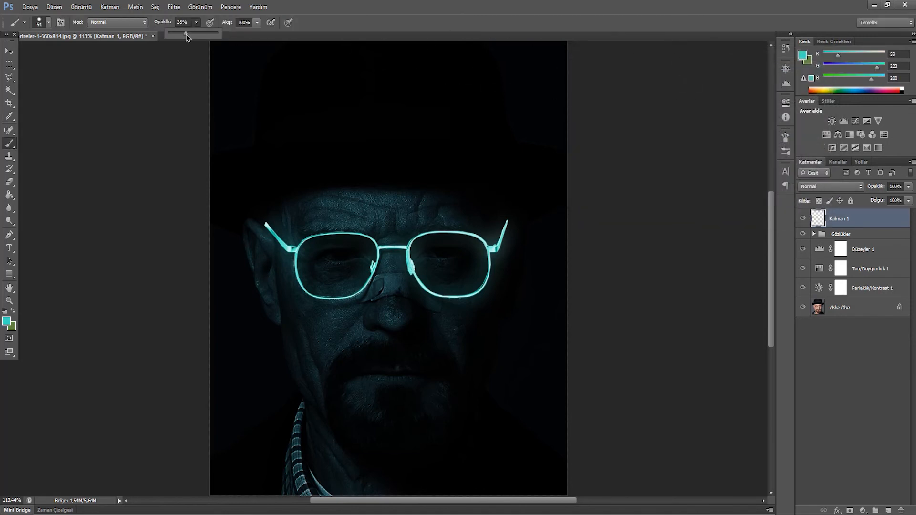
click(11, 144)
alt+right_click(365, 260)
drag(377, 268, 366, 271)
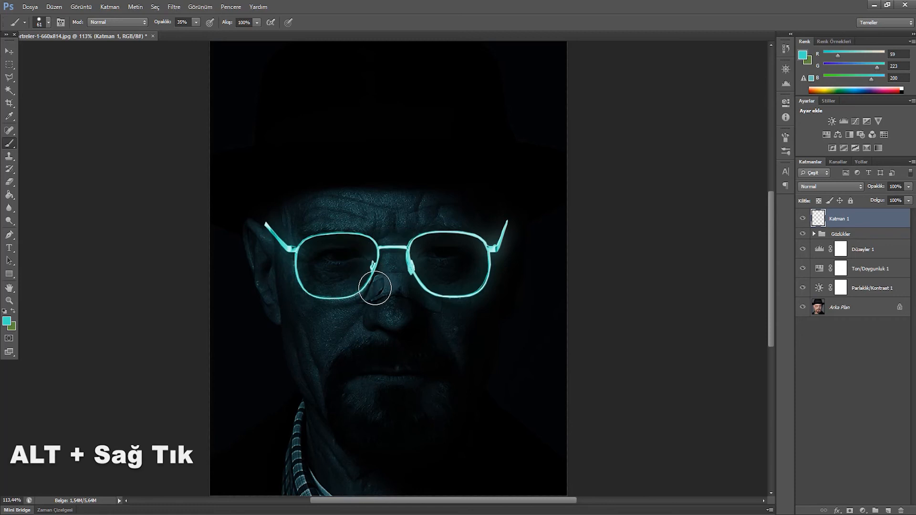
drag(379, 288, 360, 316)
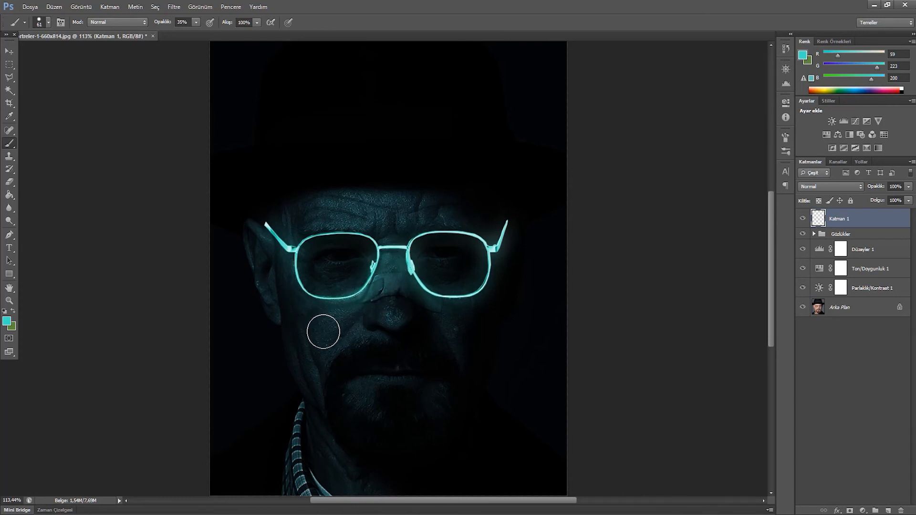
Enlarge the brush to size 176 and paint a broader cyan glow around the glasses on Katman 1.
key(bracketright)
key(bracketright)
key(bracketright)
key(bracketright)
key(bracketright)
key(bracketright)
key(bracketright)
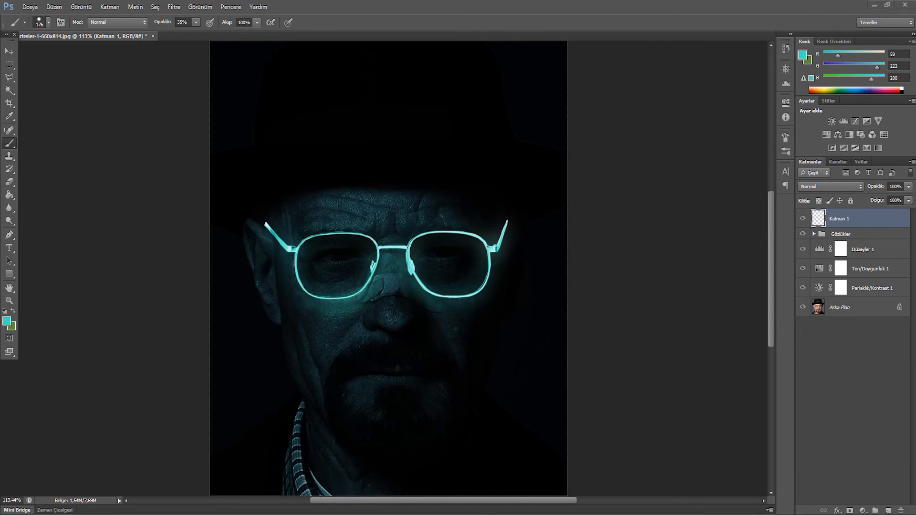
Set the blending mode of Katman 1 to Kaplama (Overlay).
click(842, 189)
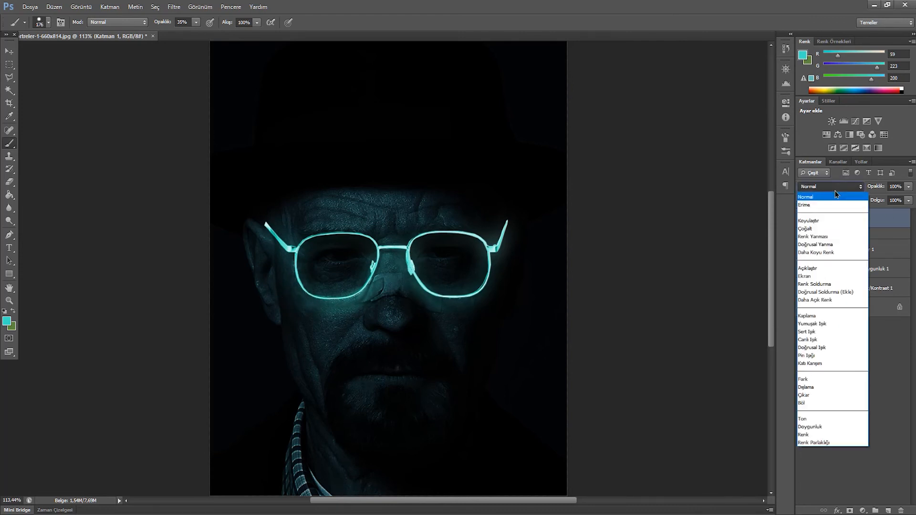
click(810, 316)
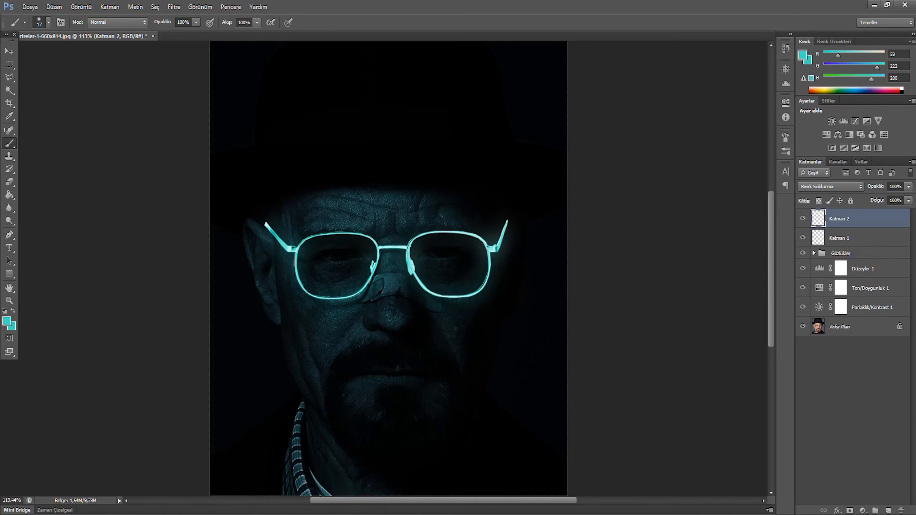
Delete the Katman 2 layer and add a new empty layer above Katman 1 in its place.
key(Delete)
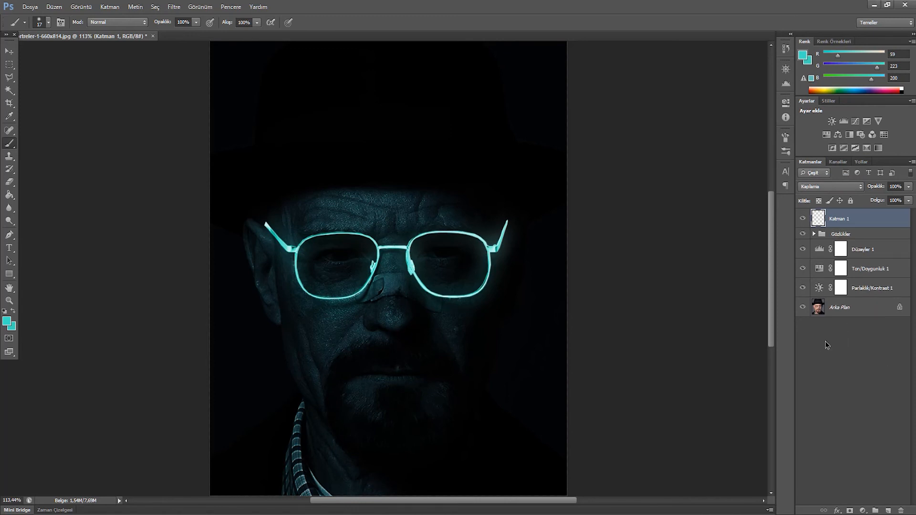
click(888, 511)
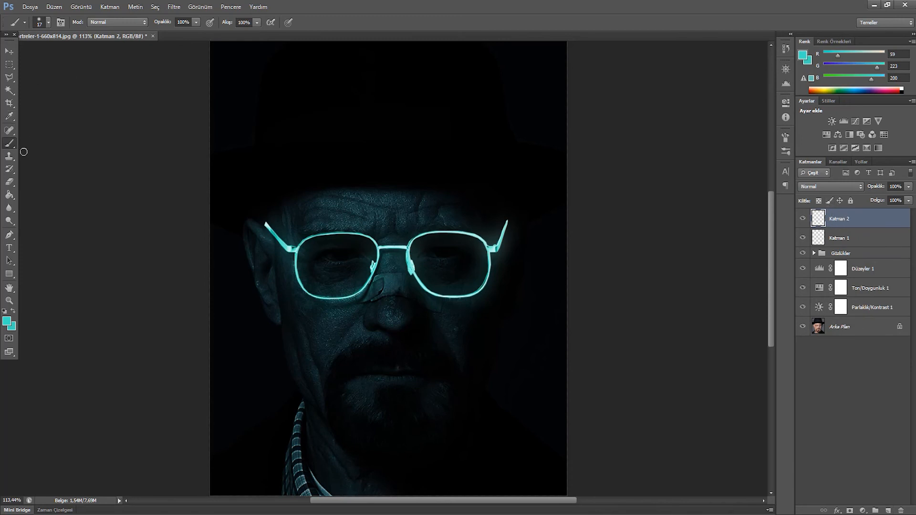
Set the soft brush's size to 20 px for work on Katman 2 and toggle that layer's visibility.
click(197, 22)
click(49, 22)
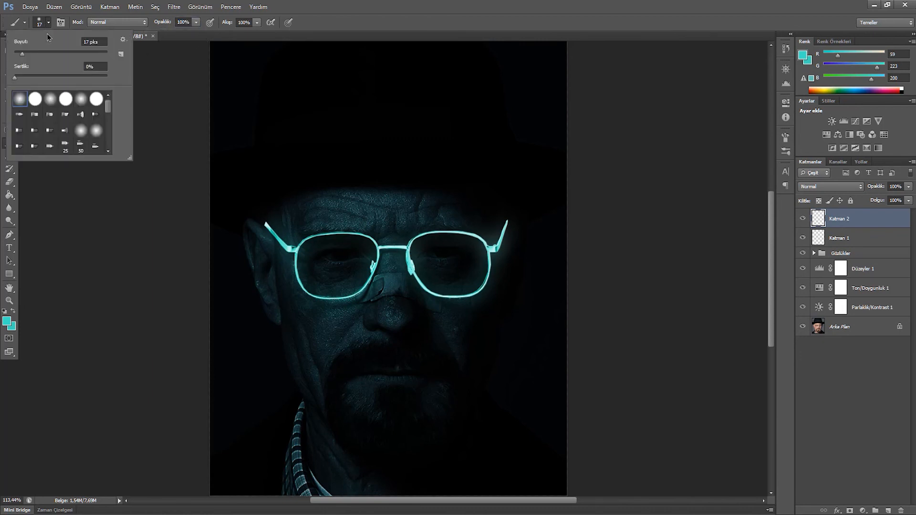
click(24, 53)
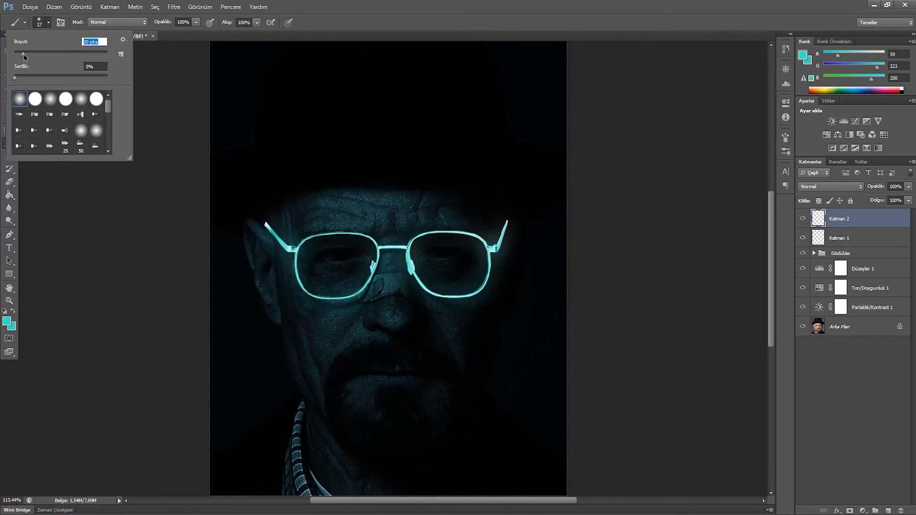
click(49, 23)
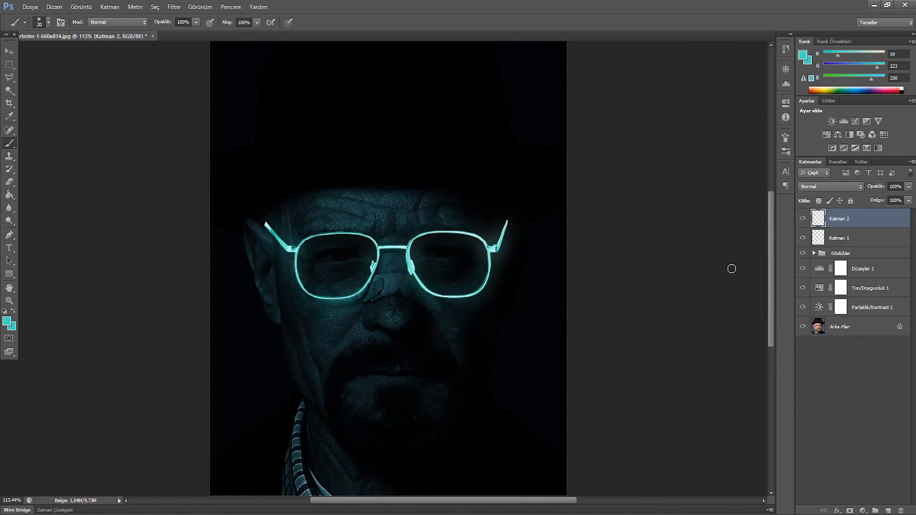
click(803, 219)
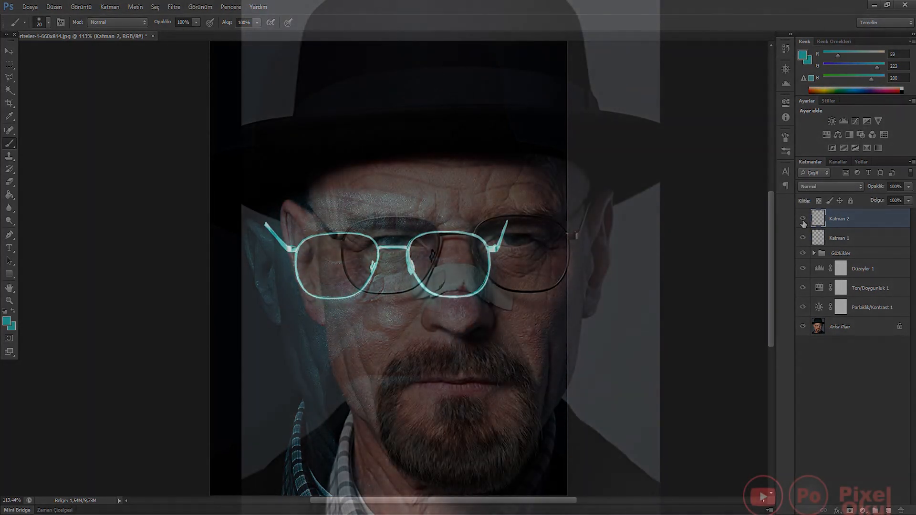